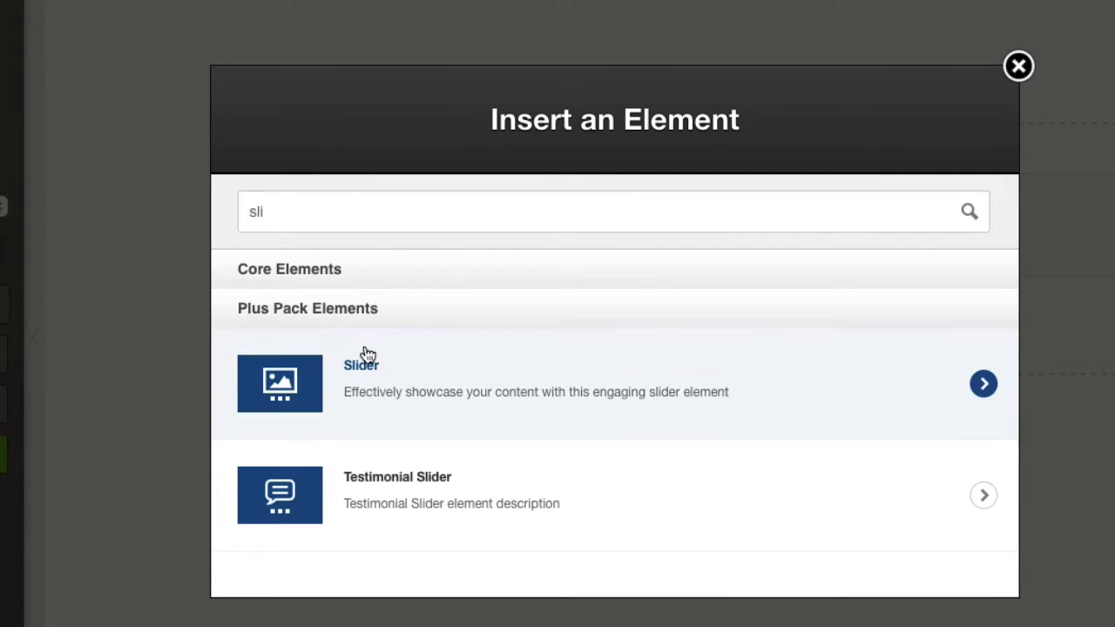
Choose the Slider element and compare its styles, picking the one with a title and text beside an image.
left_click(428, 393)
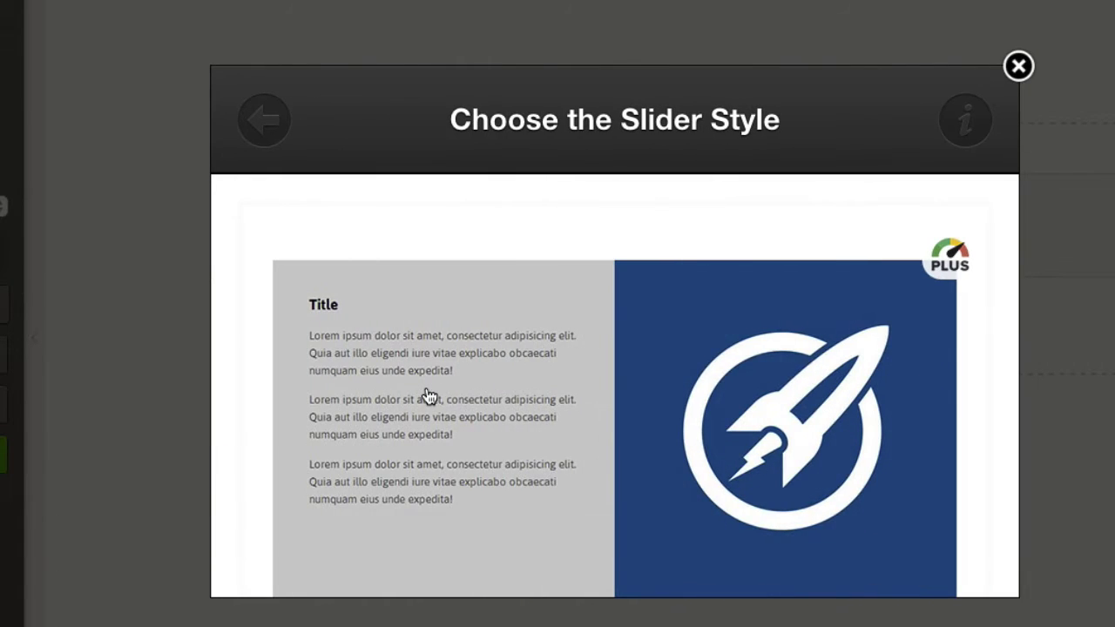
scroll(427, 396, "down", 10)
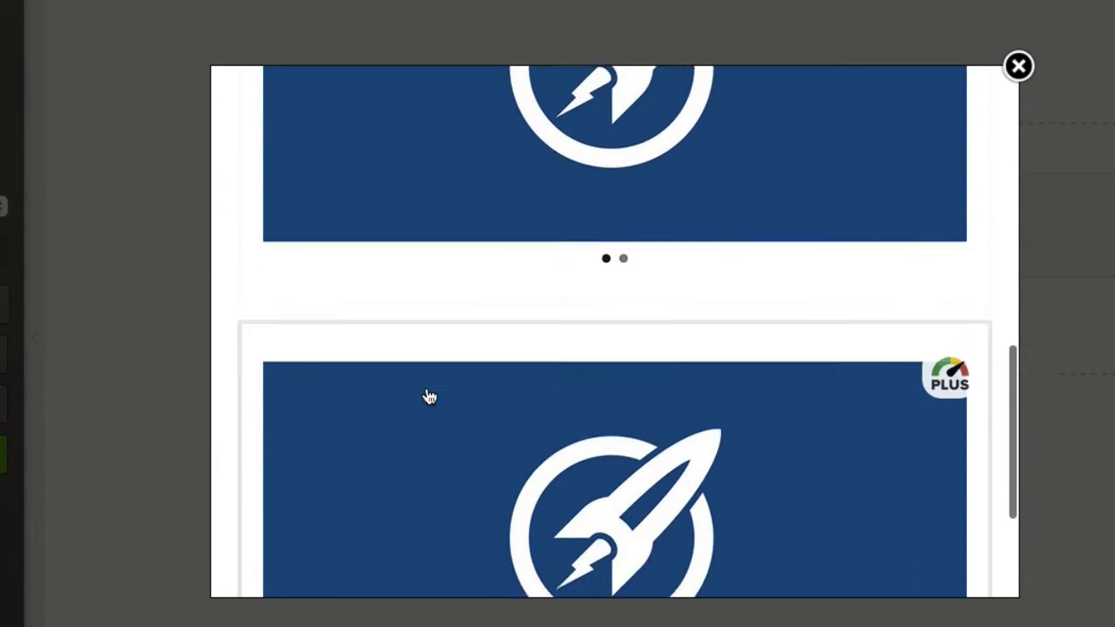
scroll(427, 396, "down", 3)
scroll(428, 397, "up", 6)
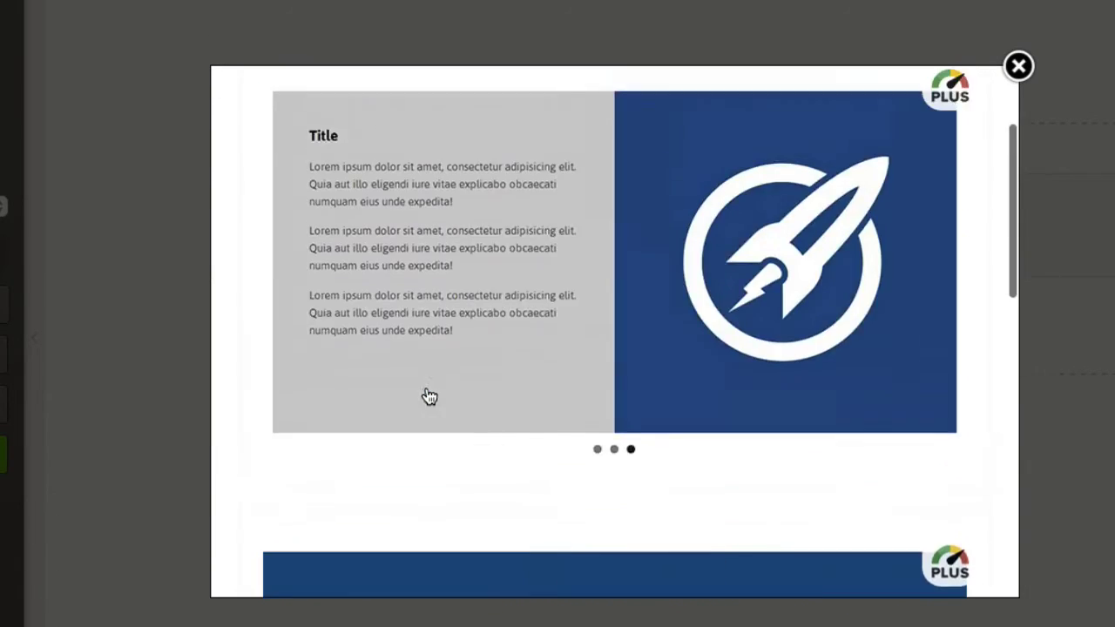
scroll(427, 397, "up", 1)
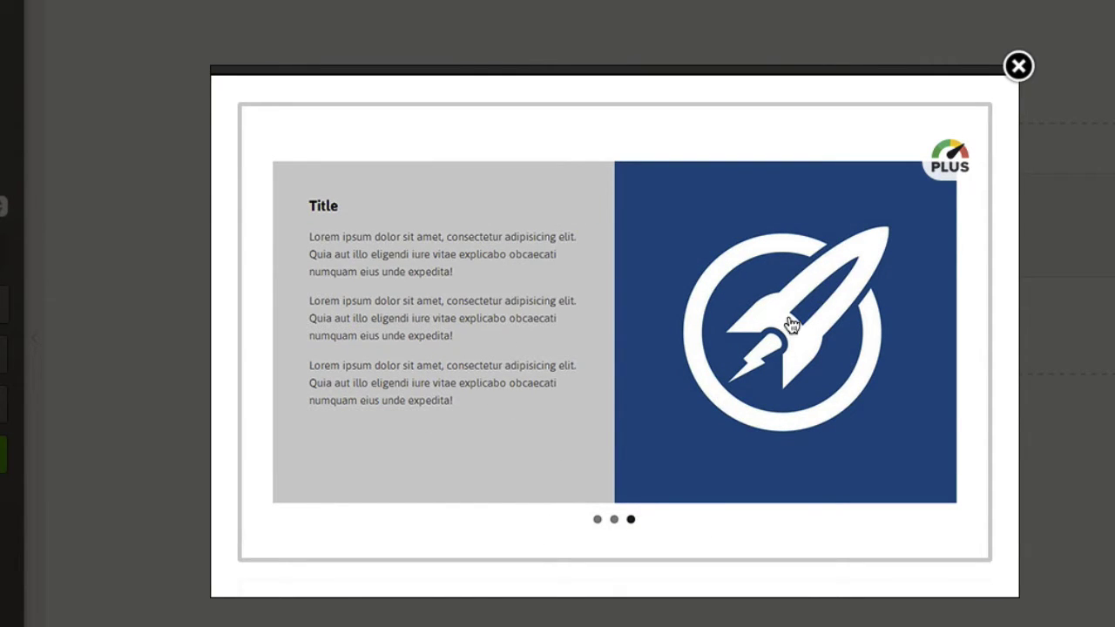
scroll(780, 327, "down", 5)
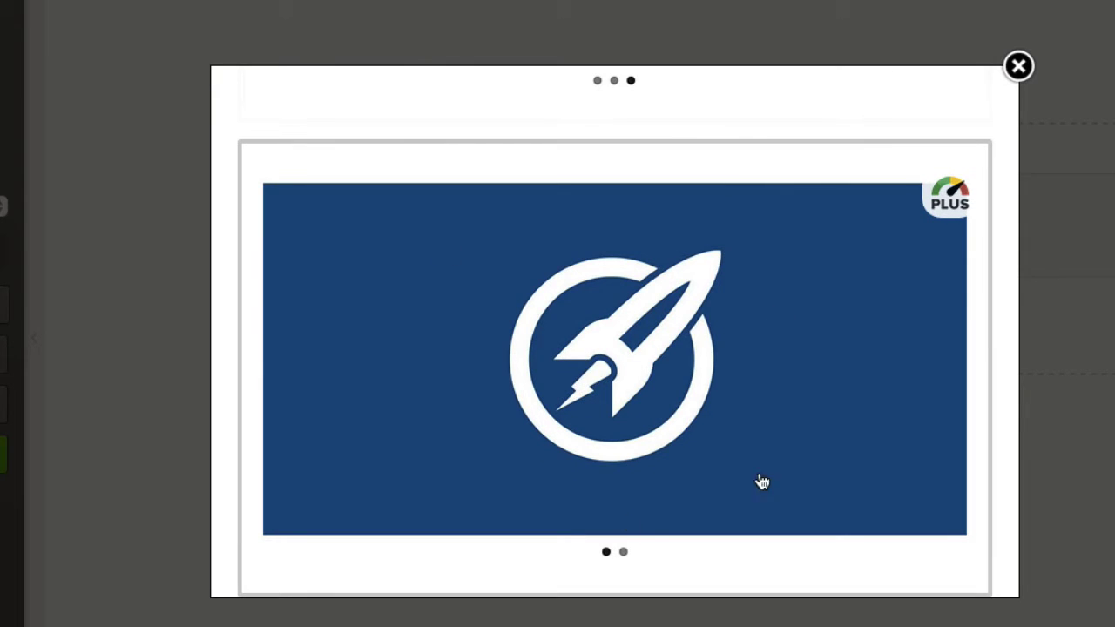
scroll(779, 461, "down", 5)
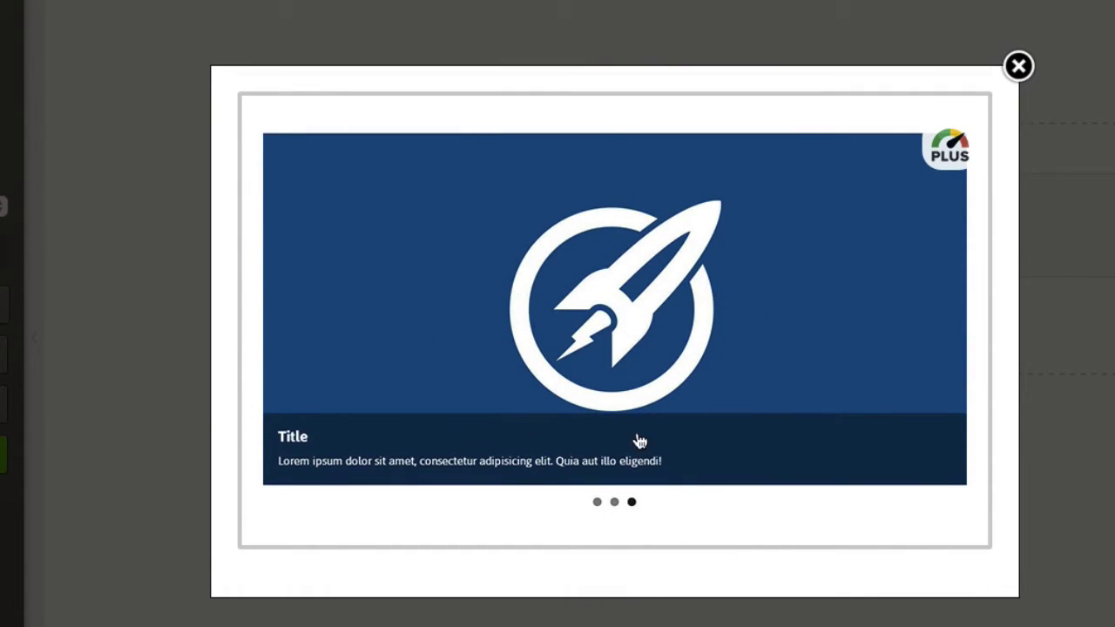
scroll(645, 440, "up", 5)
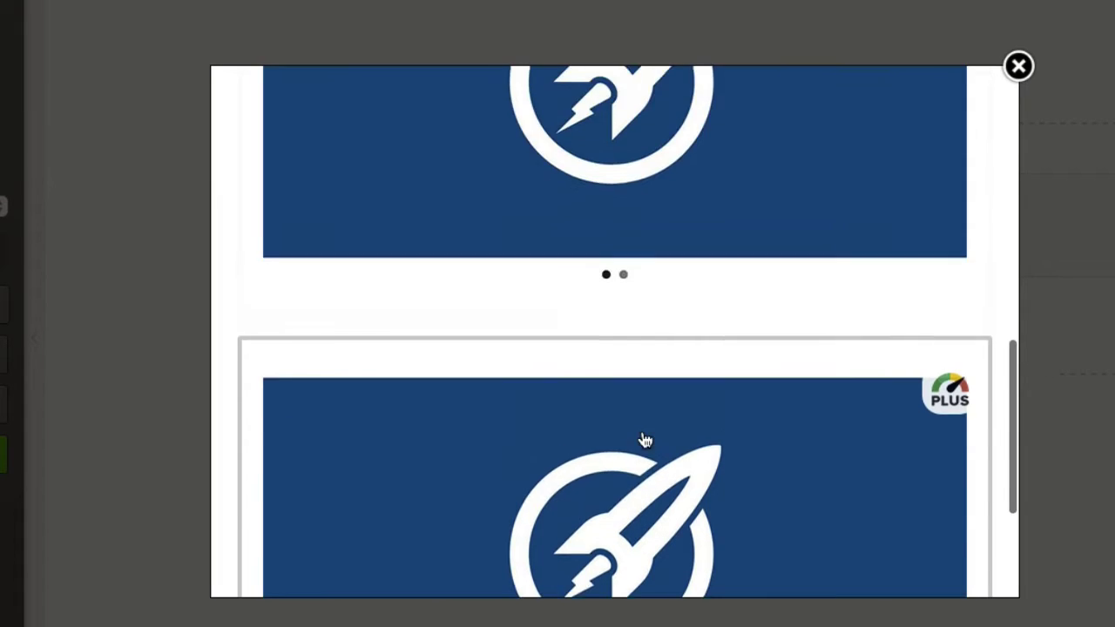
left_click(614, 325)
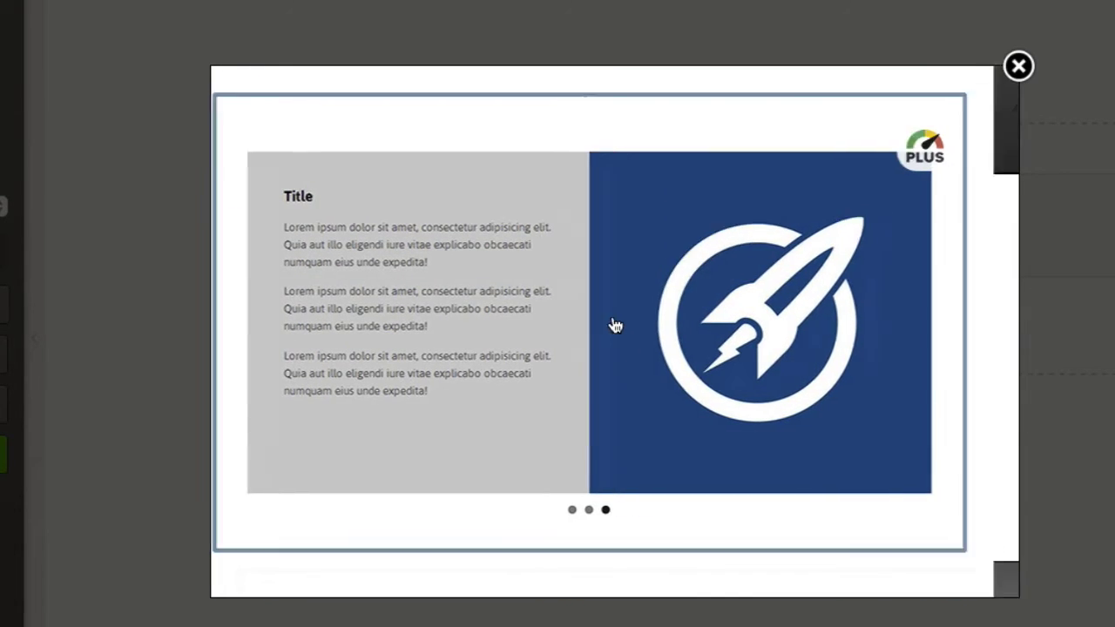
Add a first slide and insert the people-1 image at full size (500 × 300) from the media library.
left_click(275, 218)
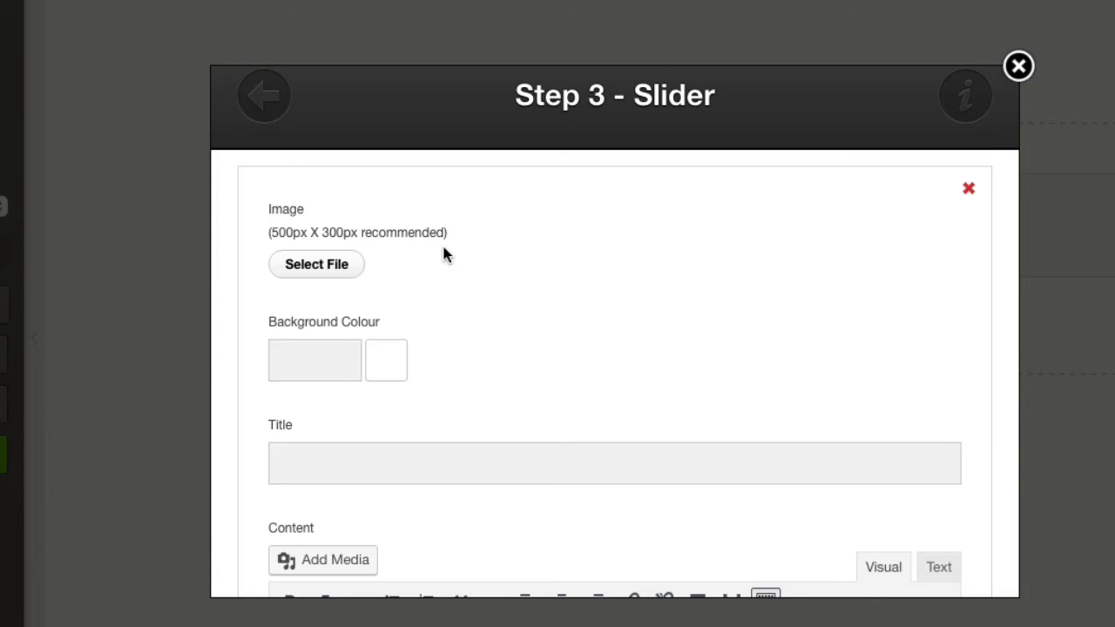
scroll(443, 253, "down", 1)
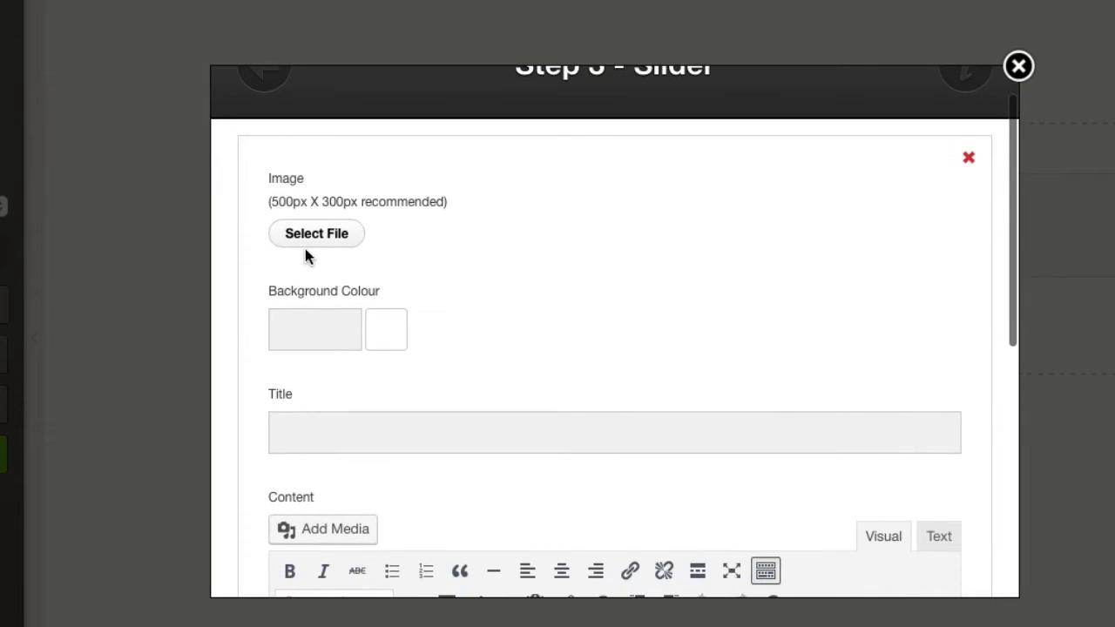
left_click(307, 242)
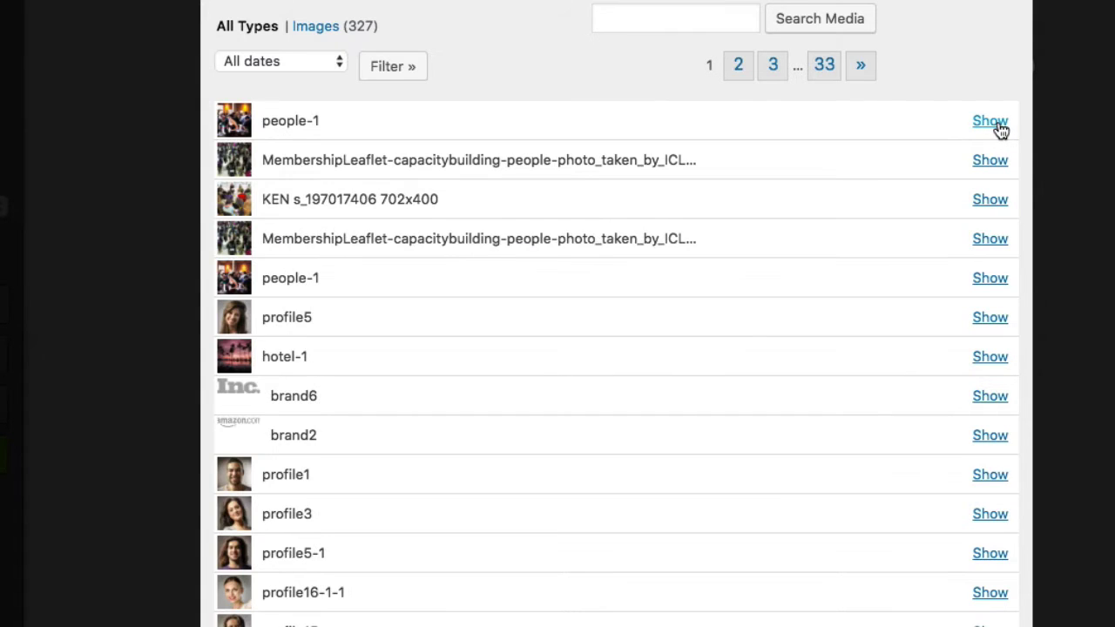
left_click(991, 122)
scroll(627, 506, "down", 4)
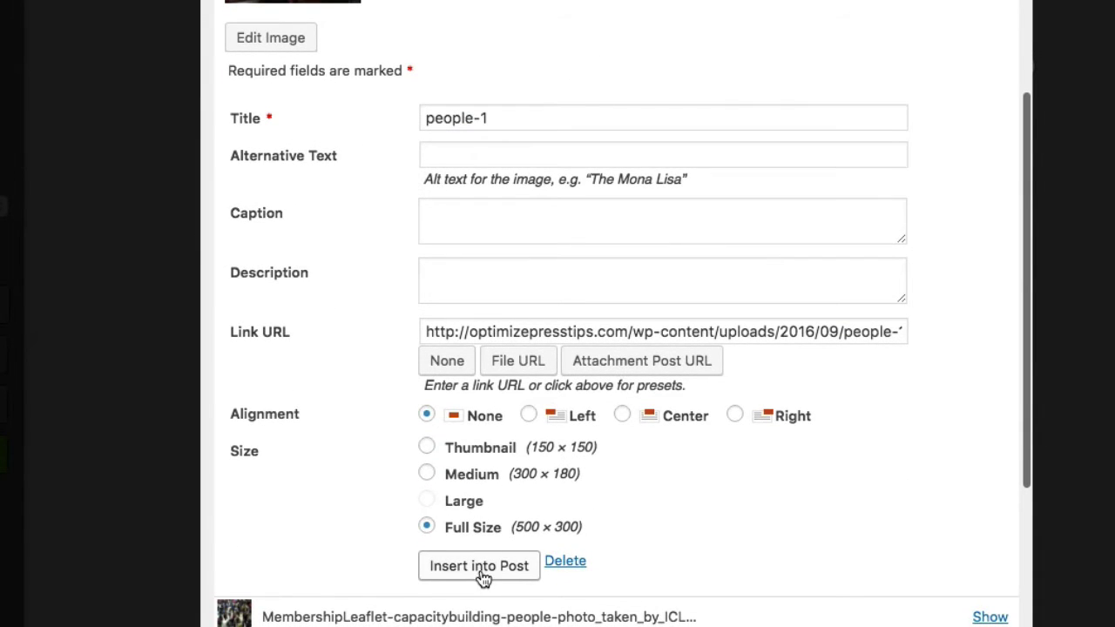
left_click(480, 567)
Title the slide "People" with content "This template is carefully crafted to give you all the elements you need to successfully promote your new event or seminar".
scroll(553, 345, "down", 3)
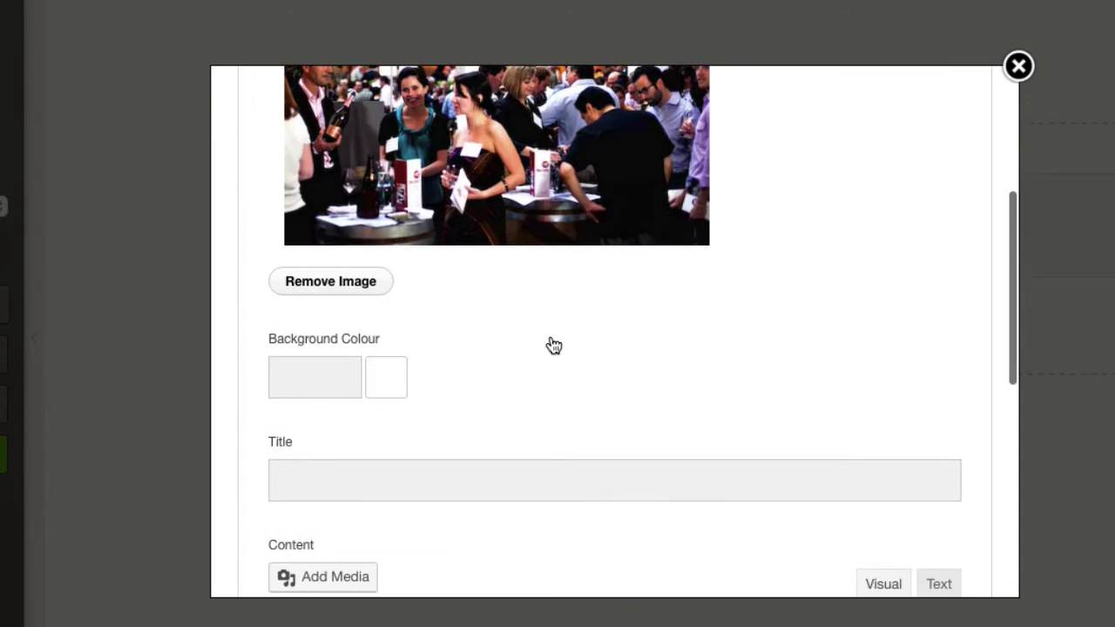
left_click(399, 486)
type("People")
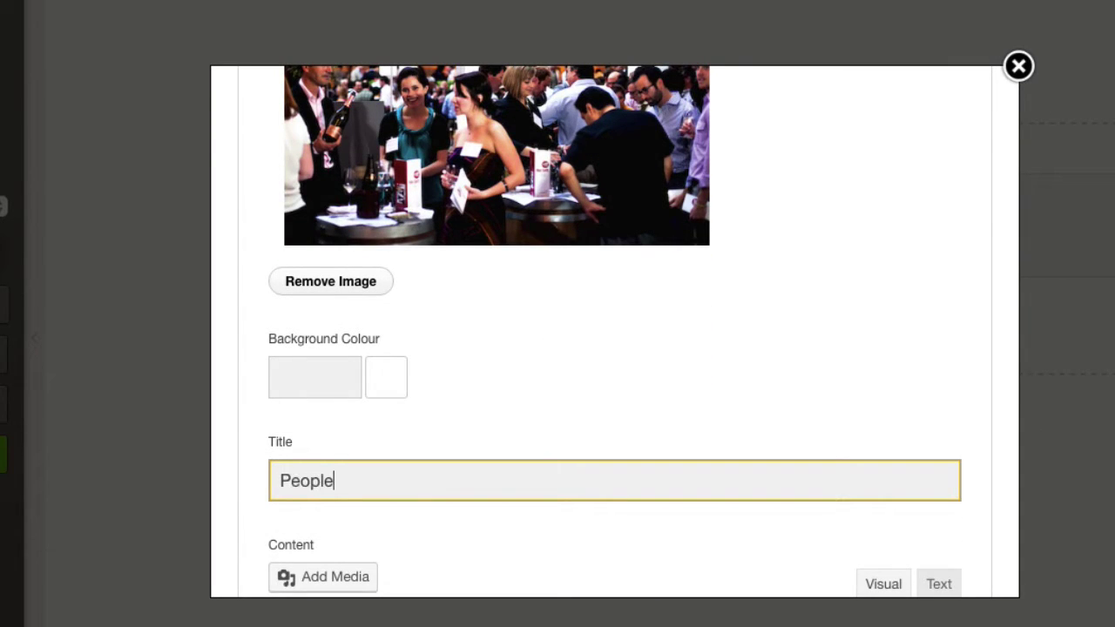
scroll(502, 397, "down", 5)
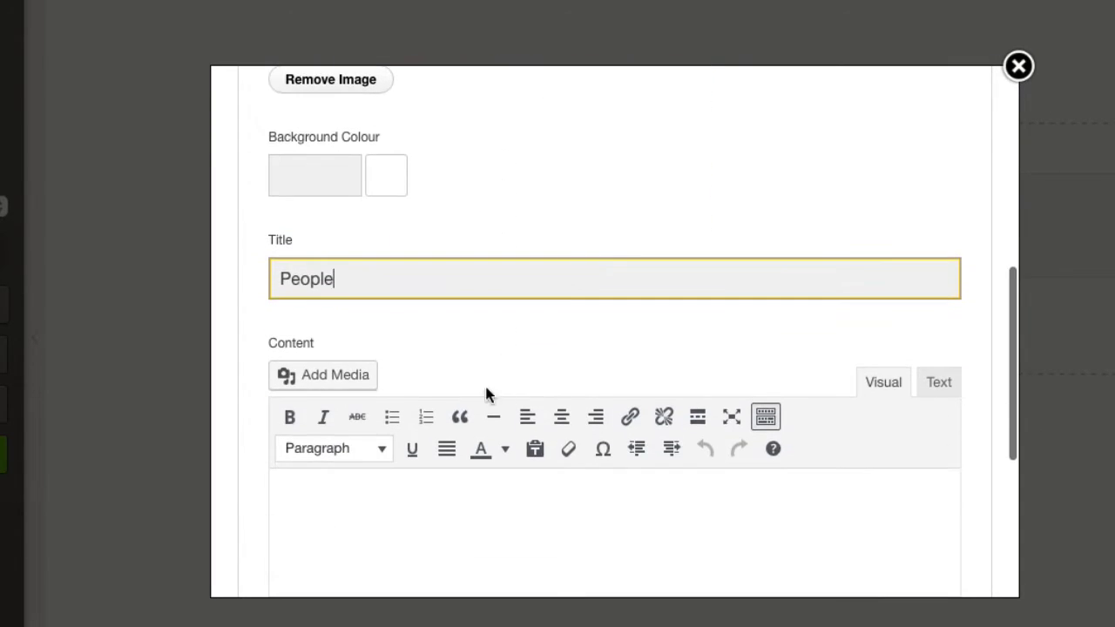
left_click(404, 446)
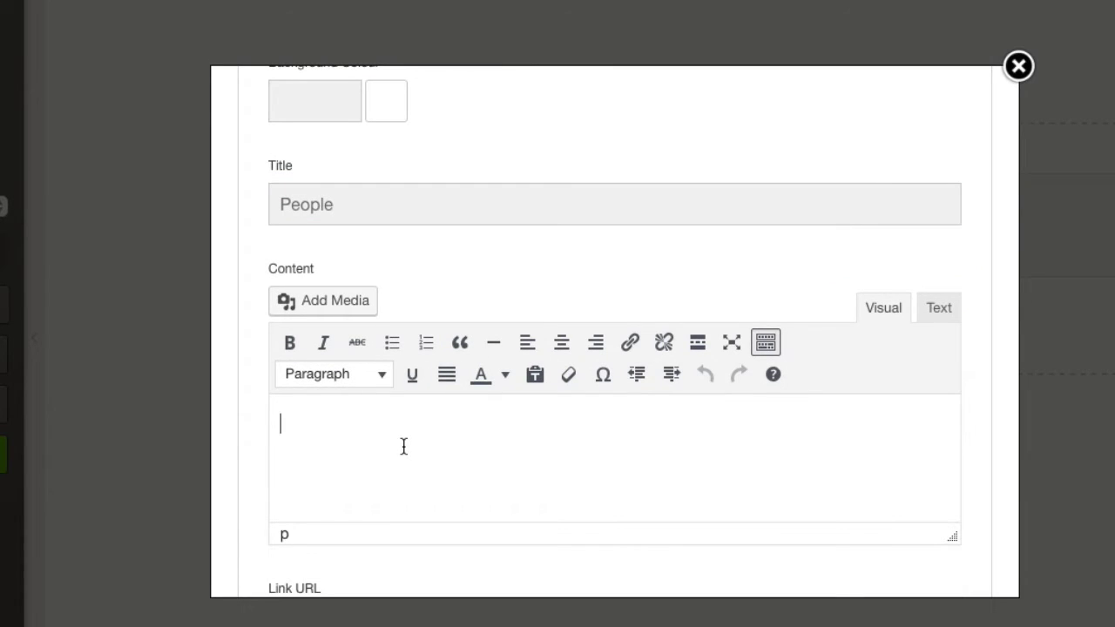
type("This template is carefully crafted to give you all the elements you need to successfully promote your new event or seminar")
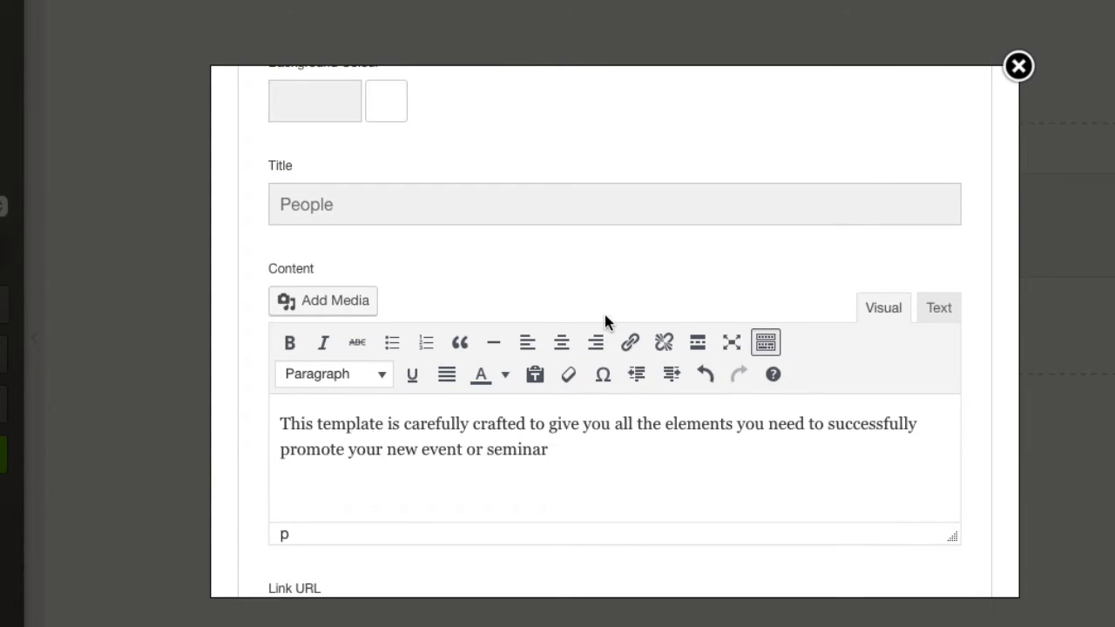
scroll(604, 311, "down", 5)
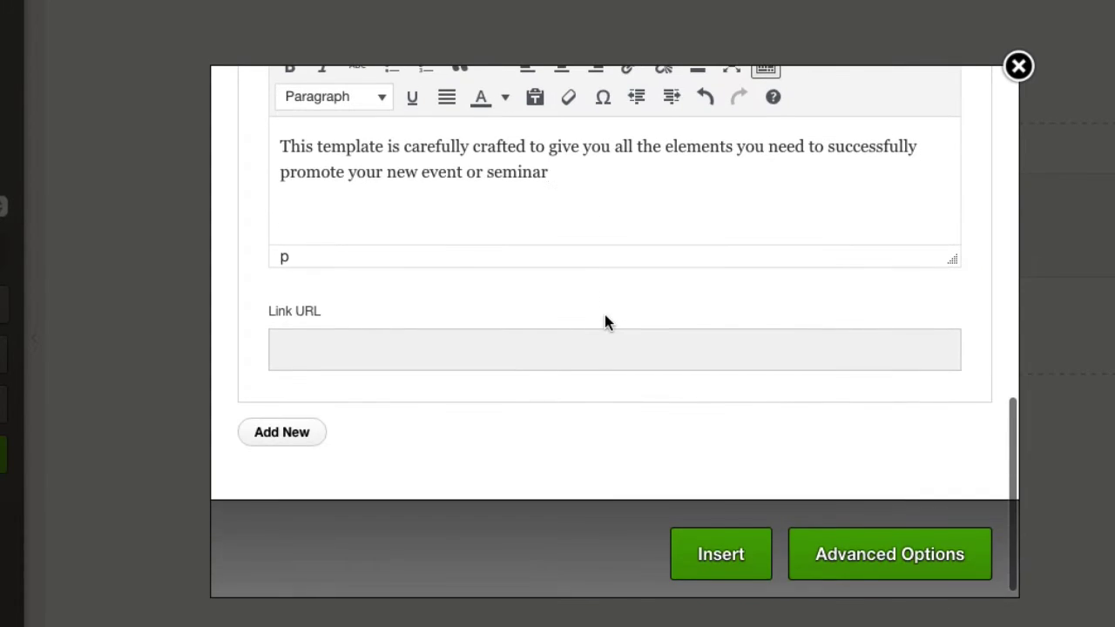
left_click(401, 341)
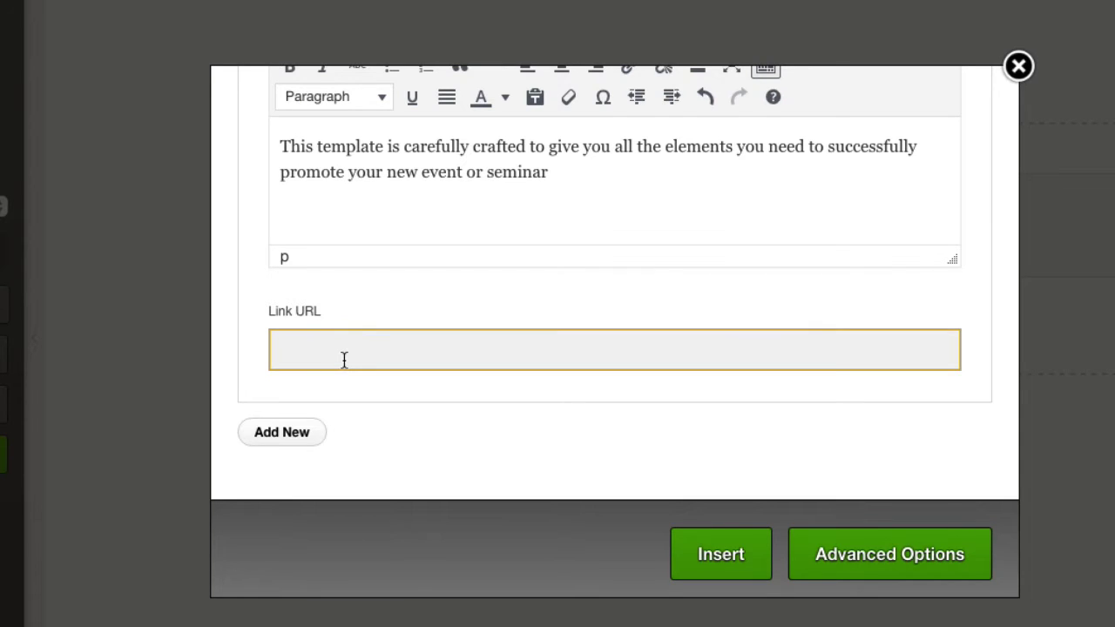
Add a second slide and insert the first MembershipLeaflet-capacitybuilding-people-photo image from the media library.
scroll(343, 363, "down", 1)
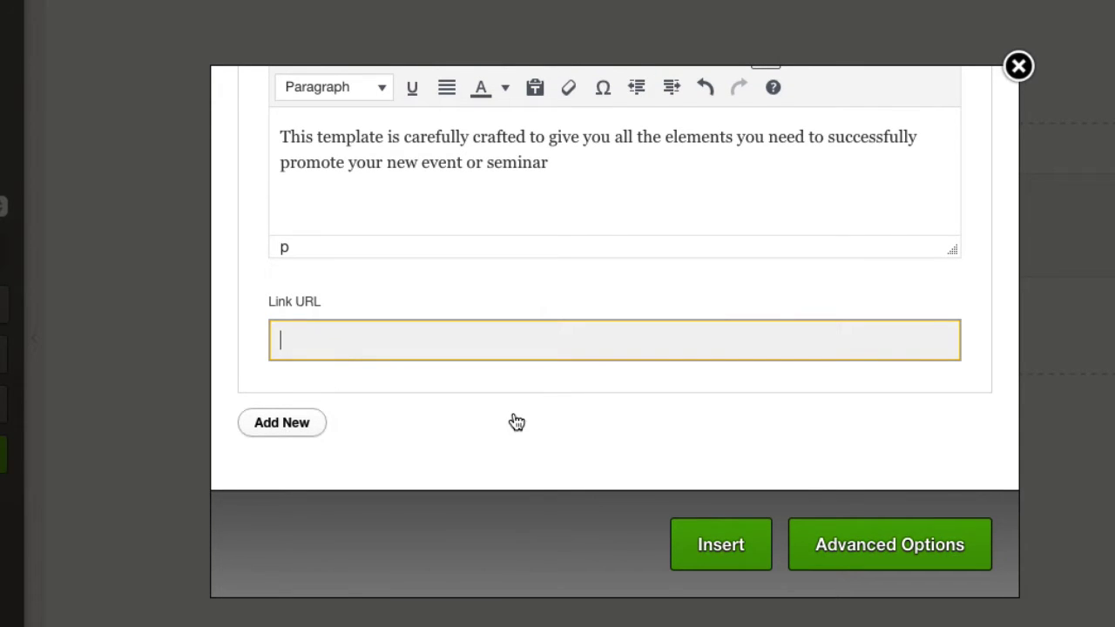
scroll(512, 409, "down", 5)
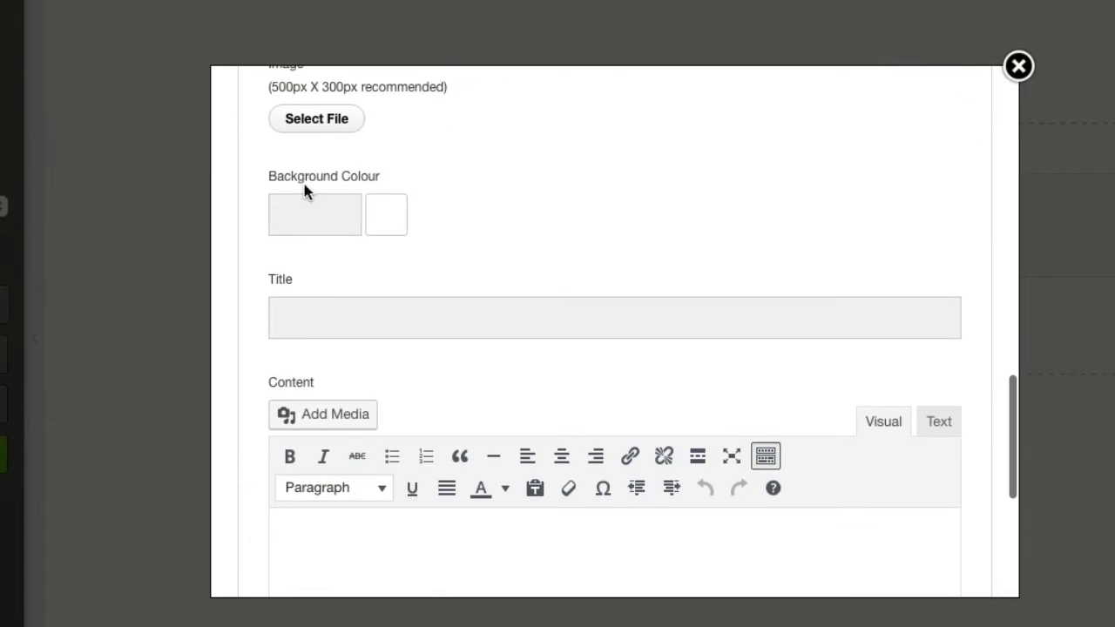
left_click(320, 122)
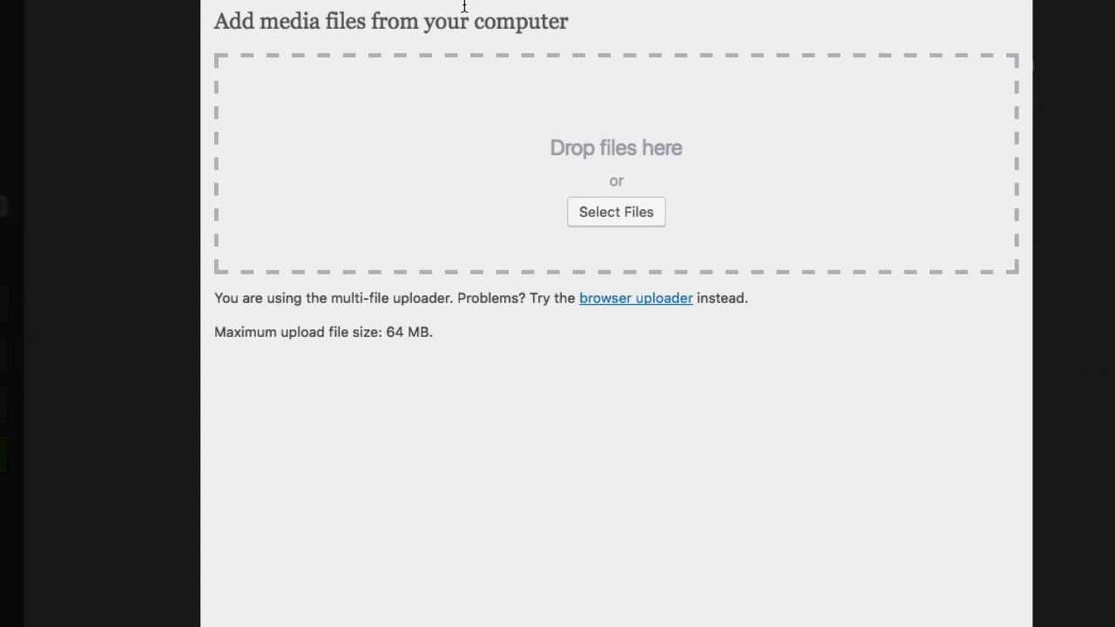
left_click(805, 11)
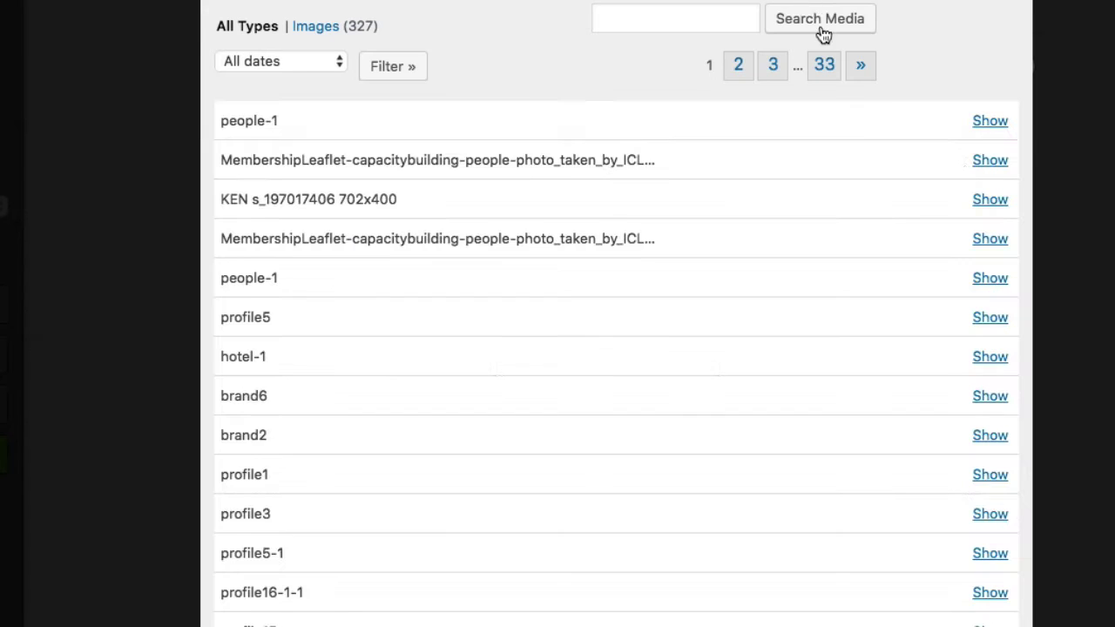
left_click(991, 159)
scroll(641, 252, "down", 7)
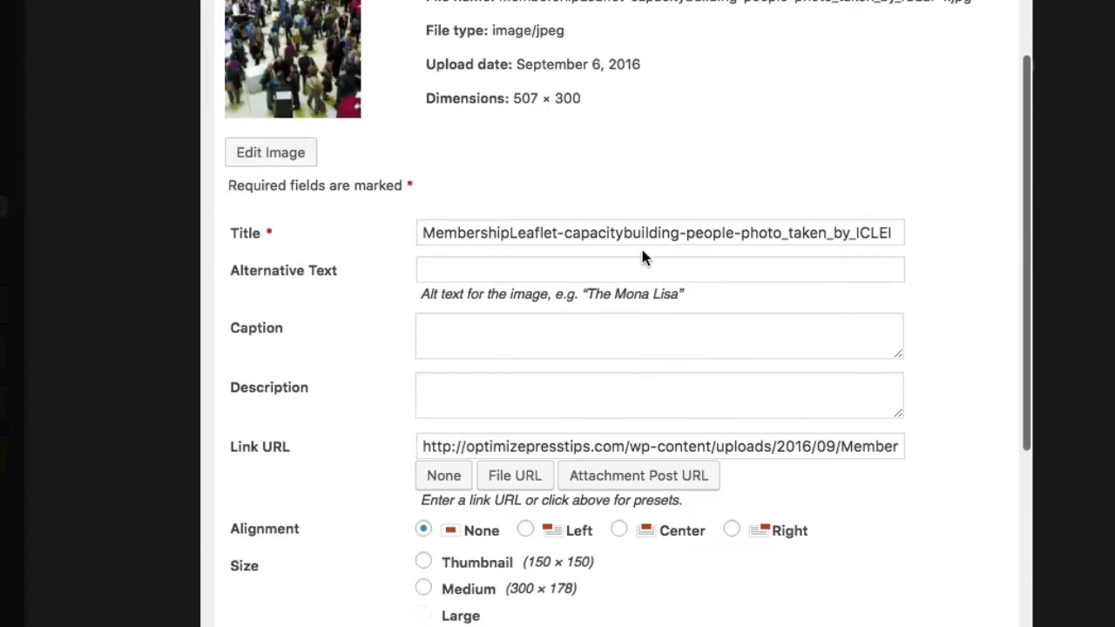
left_click(444, 276)
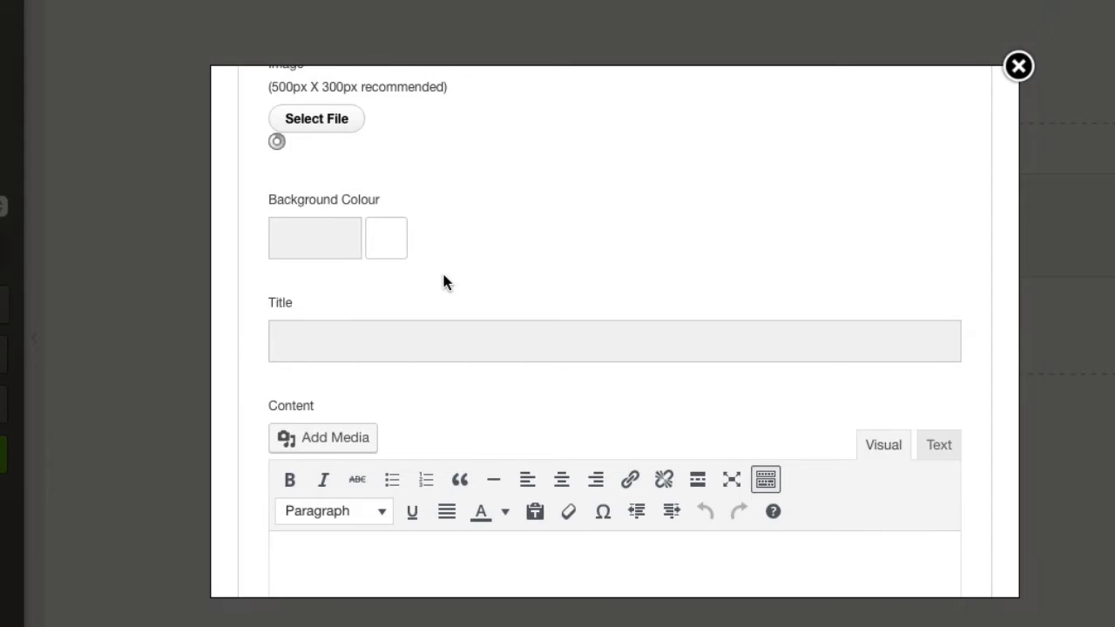
Fill the second slide with the title "Event" and the same content text as the People slide, and insert the slider into the page.
scroll(444, 277, "down", 5)
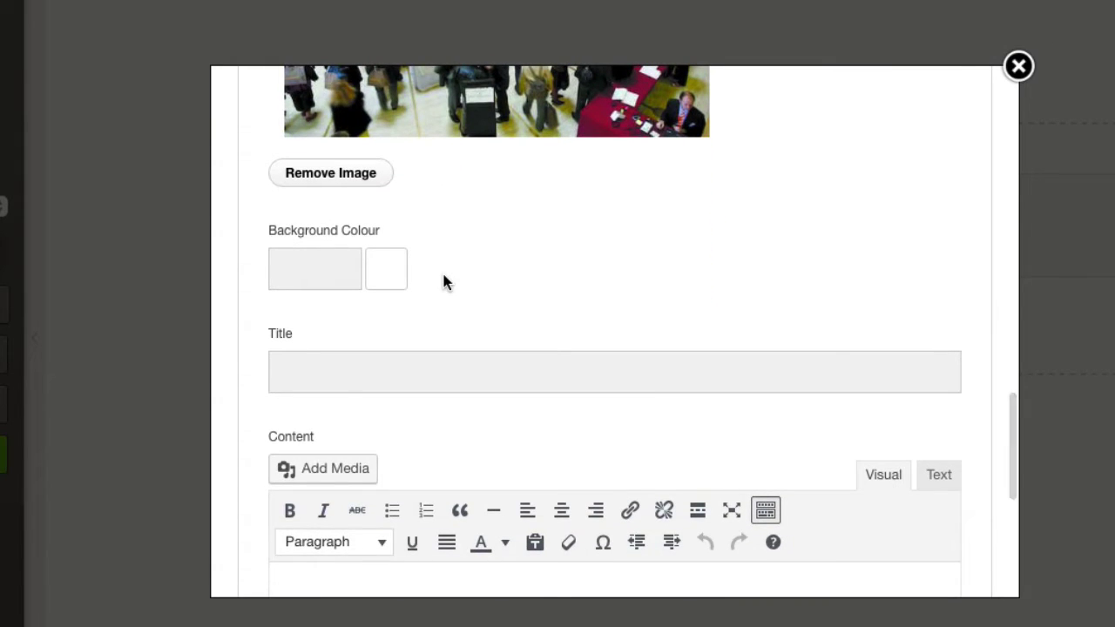
left_click(351, 366)
type("E")
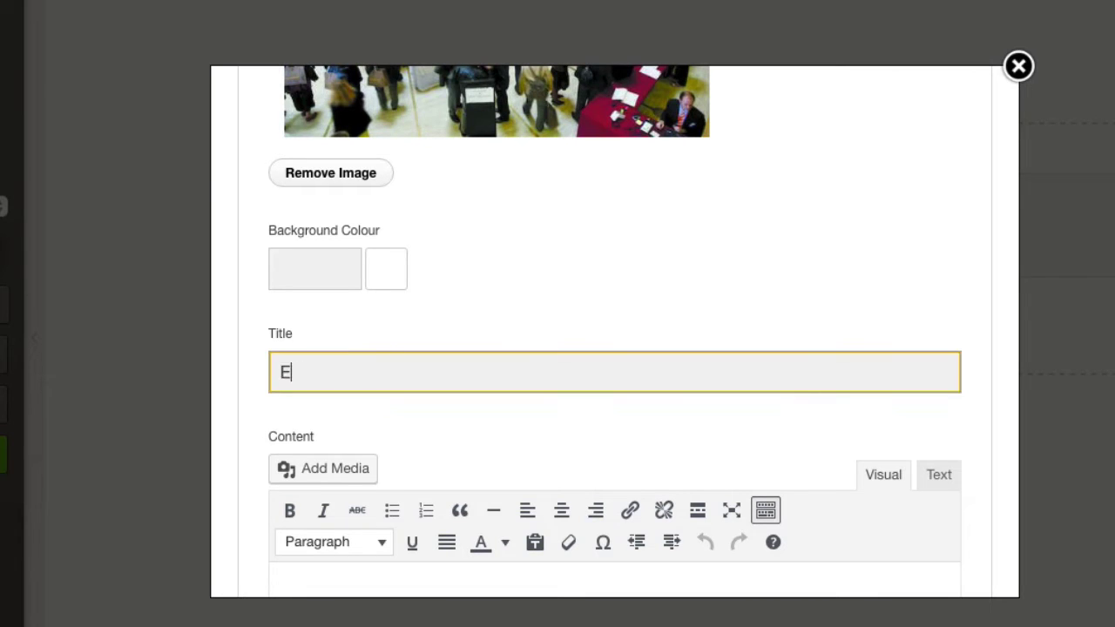
type("vent")
scroll(366, 438, "down", 2)
left_click(366, 440)
type("This template is carefully crafted to give you all the elements you need to successfully promote your new event or seminar")
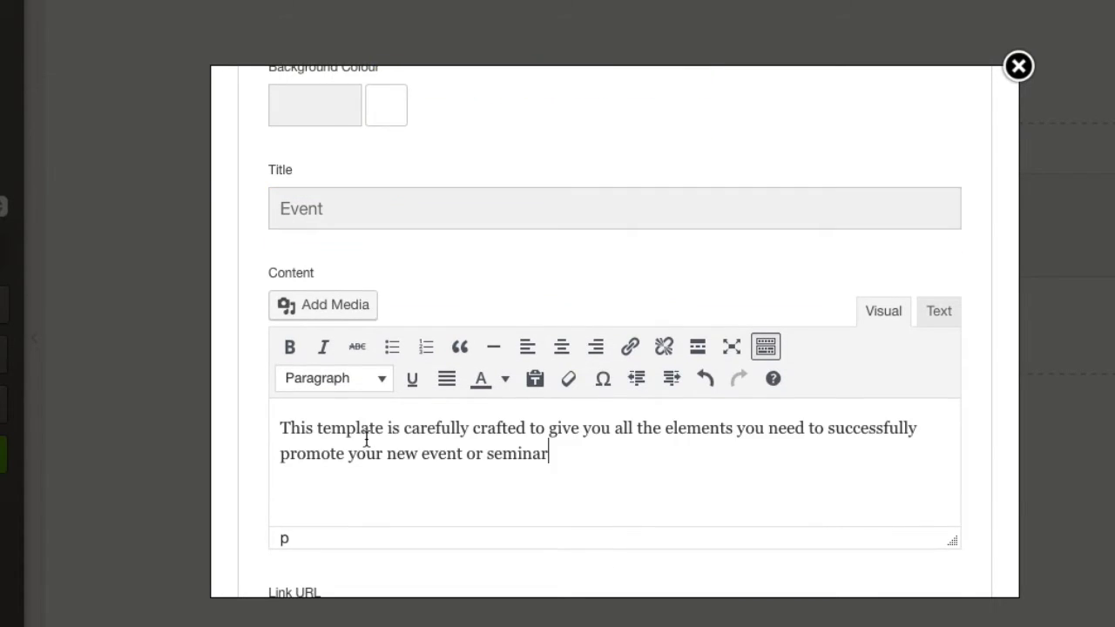
scroll(561, 309, "down", 4)
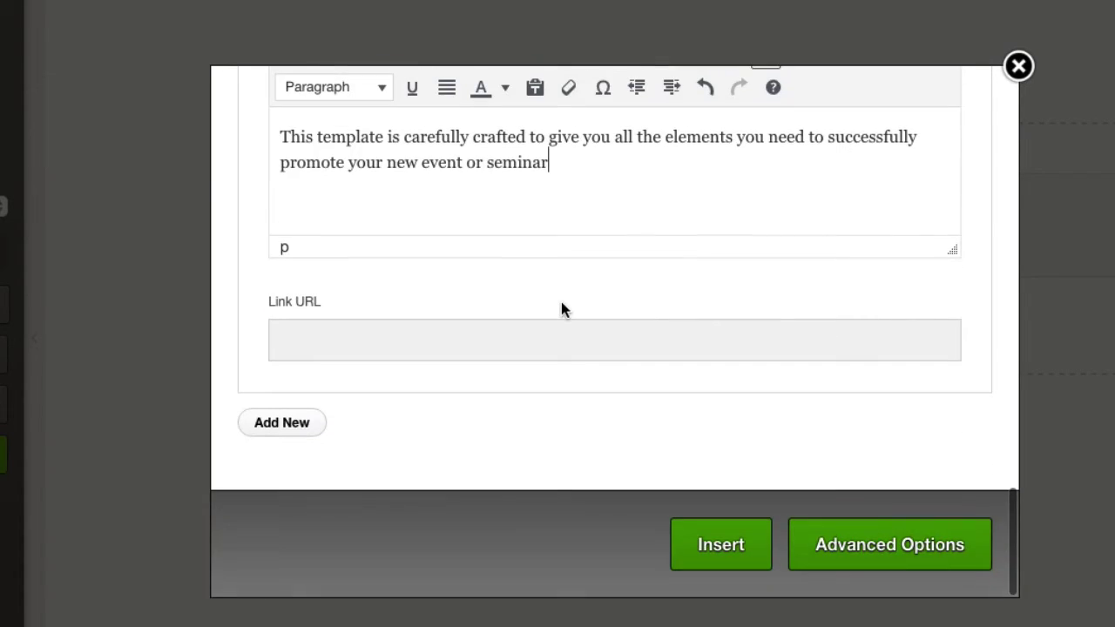
left_click(723, 542)
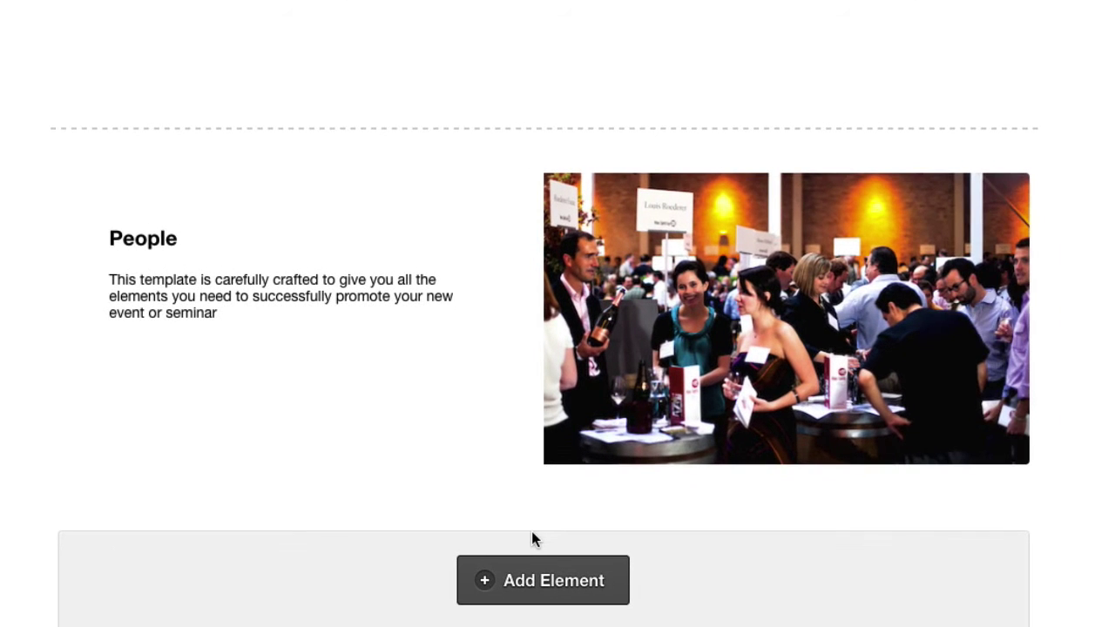
Open the inserted slider for editing and set the People slide's background colour to blue #320efb.
mouse_move(438, 485)
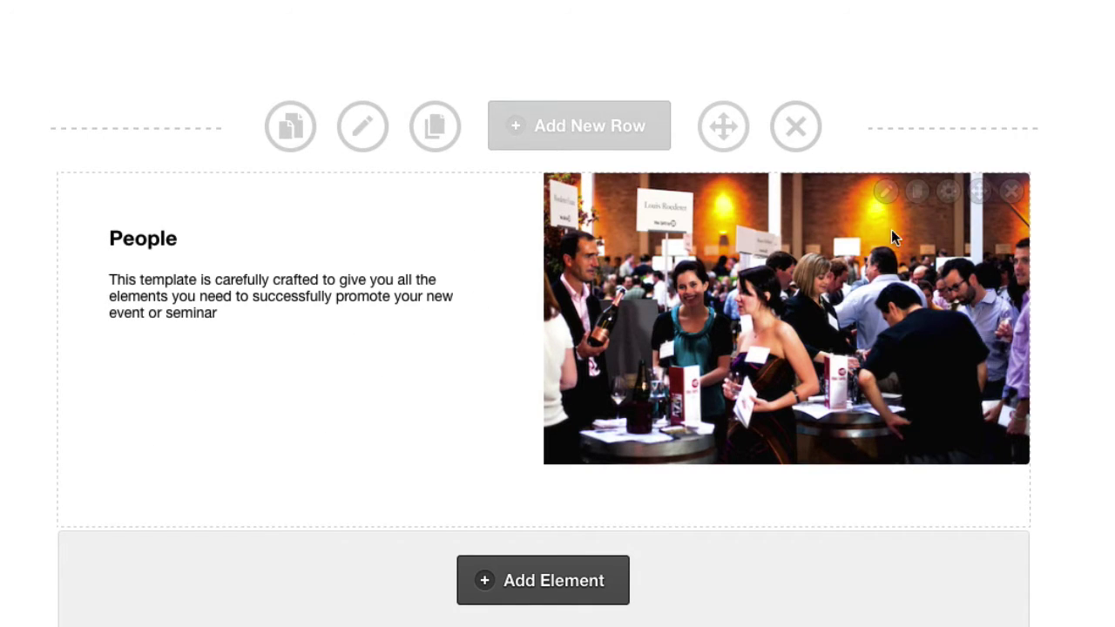
left_click(888, 192)
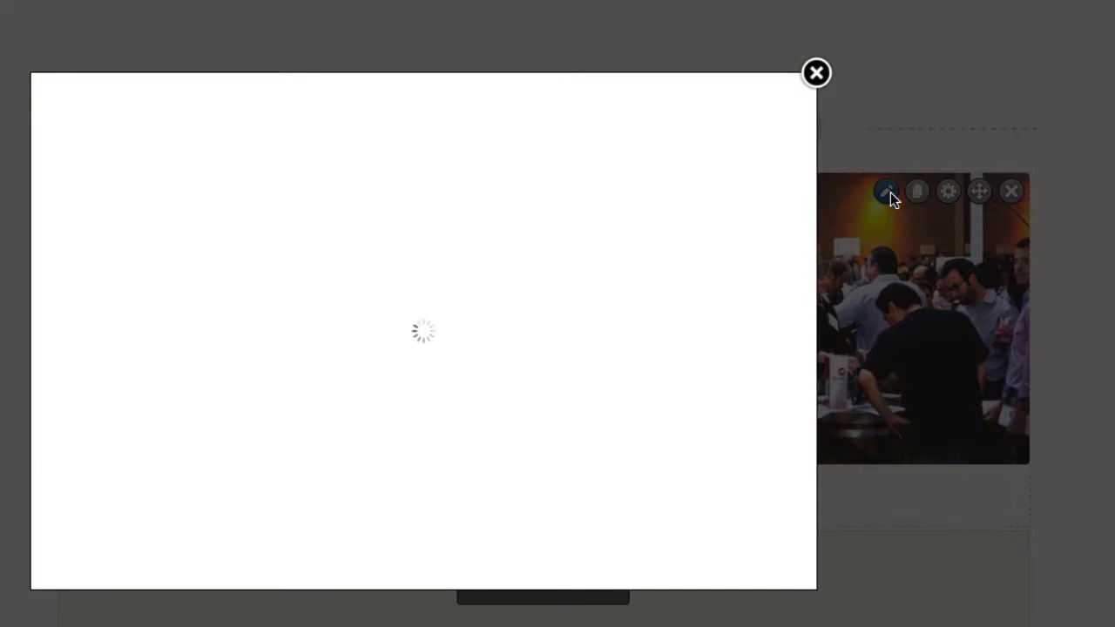
scroll(672, 341, "down", 5)
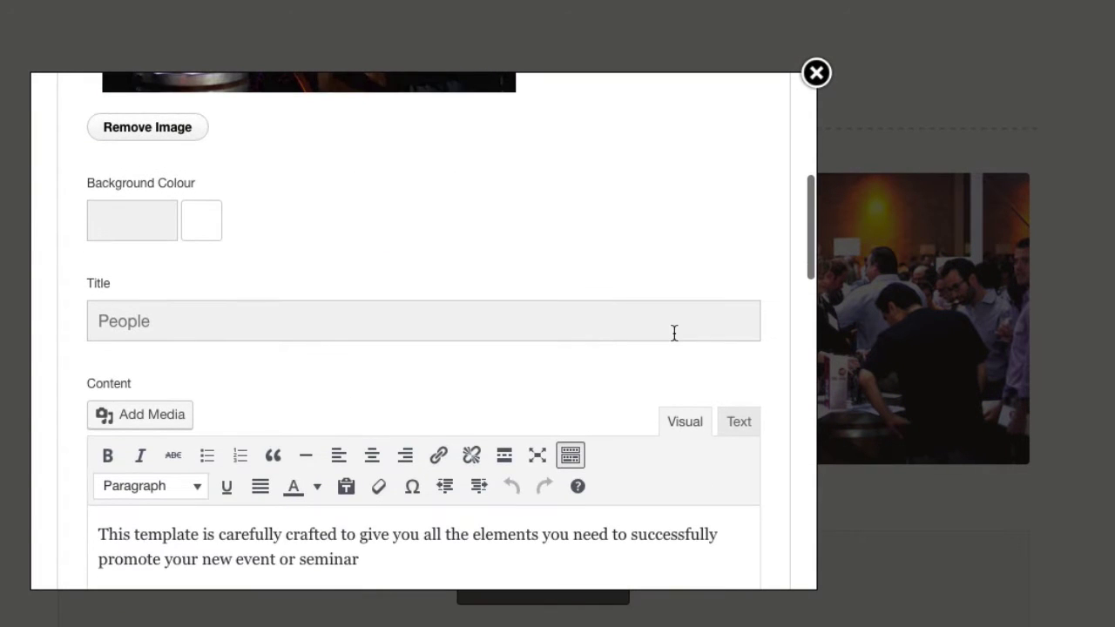
left_click(197, 230)
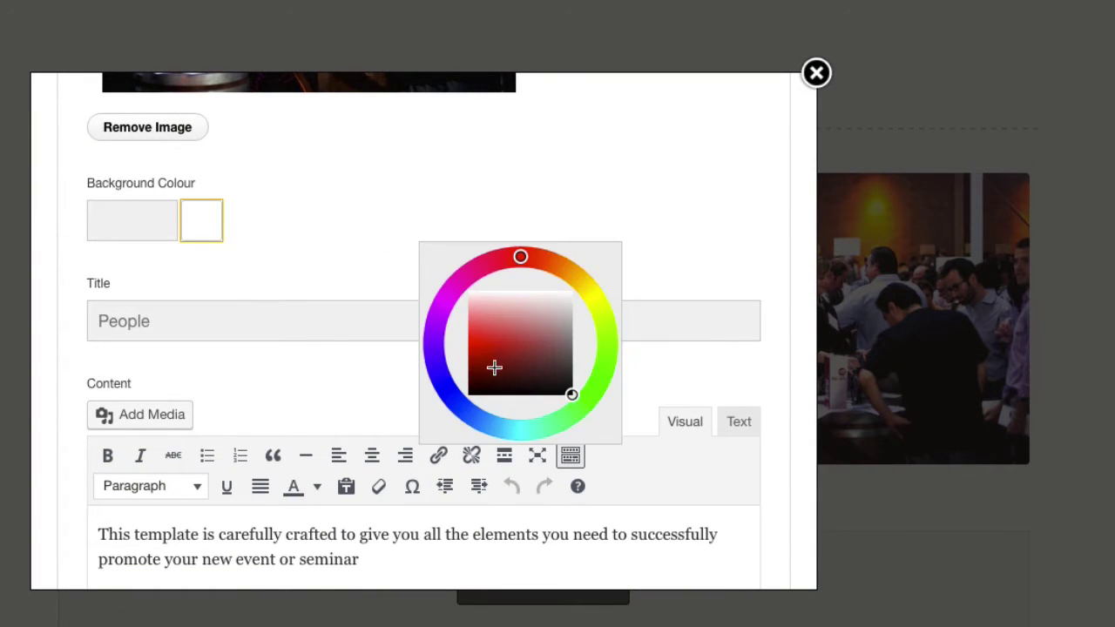
left_click_drag(440, 389, 440, 375)
mouse_move(498, 347)
left_mouse_down()
mouse_move(478, 334)
mouse_move(473, 357)
mouse_move(471, 330)
mouse_move(471, 340)
left_mouse_up()
left_click(365, 205)
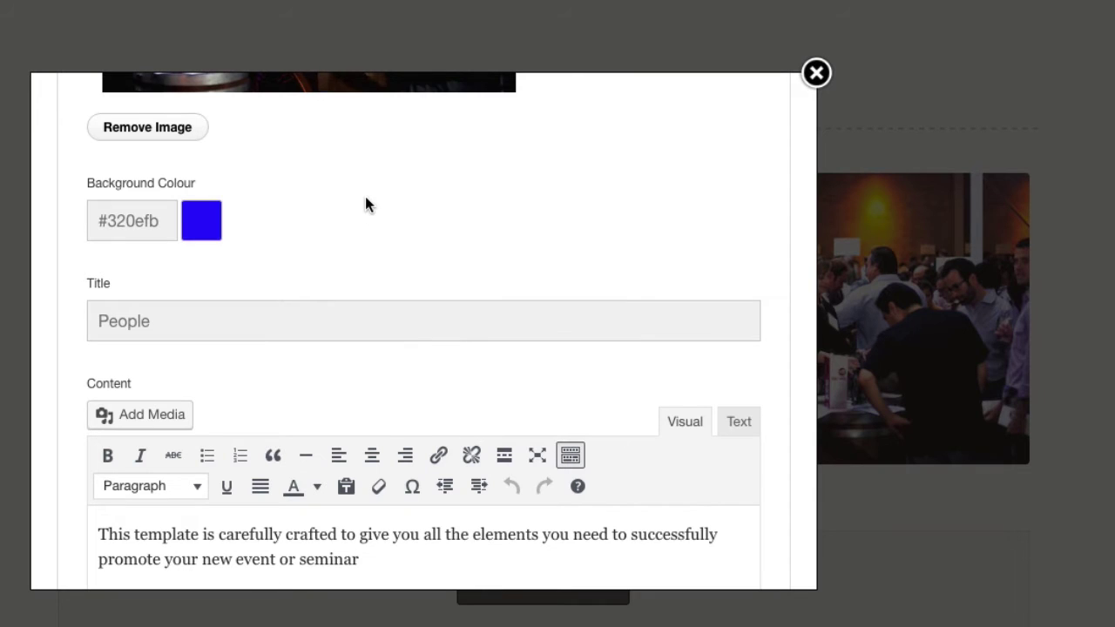
Set the Event slide's background colour to dark red #a70415 and update the slider on the page.
scroll(365, 205, "down", 12)
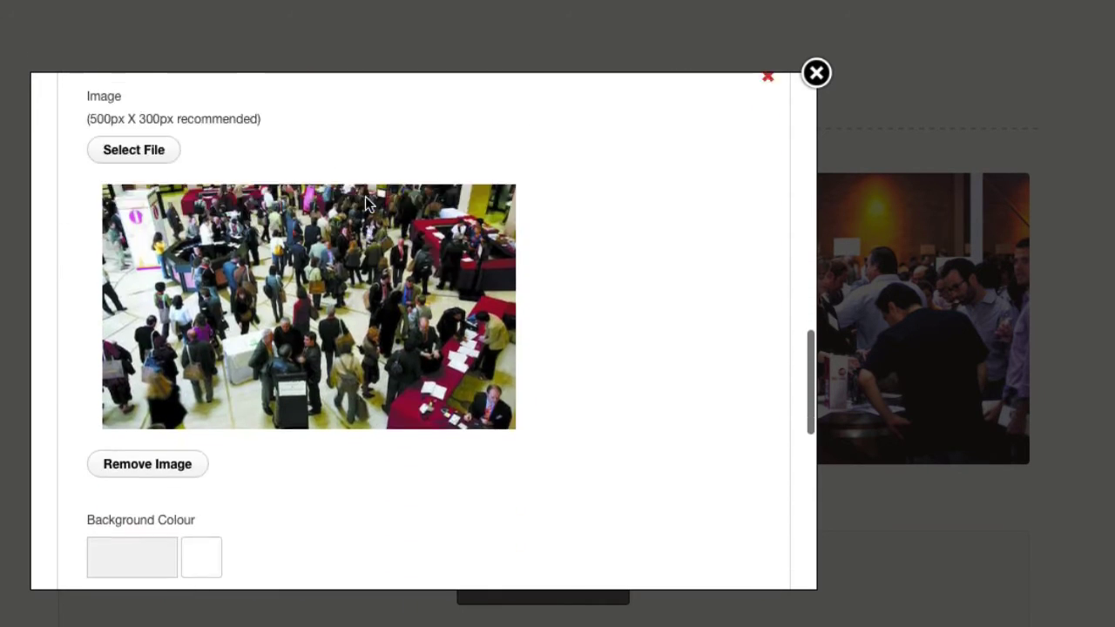
scroll(365, 204, "down", 1)
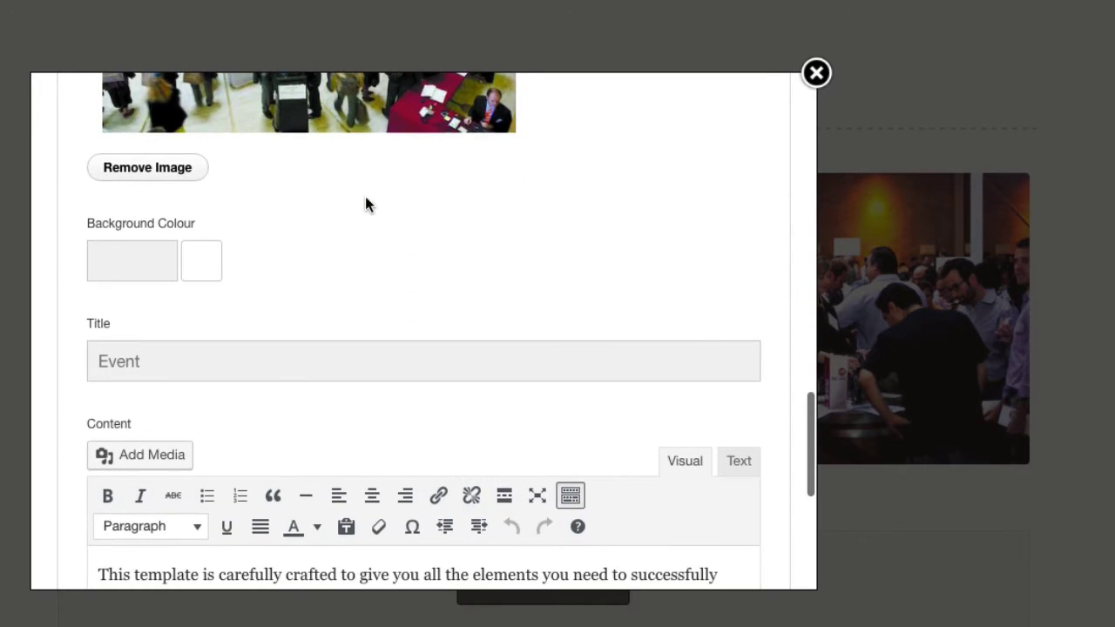
left_click(214, 269)
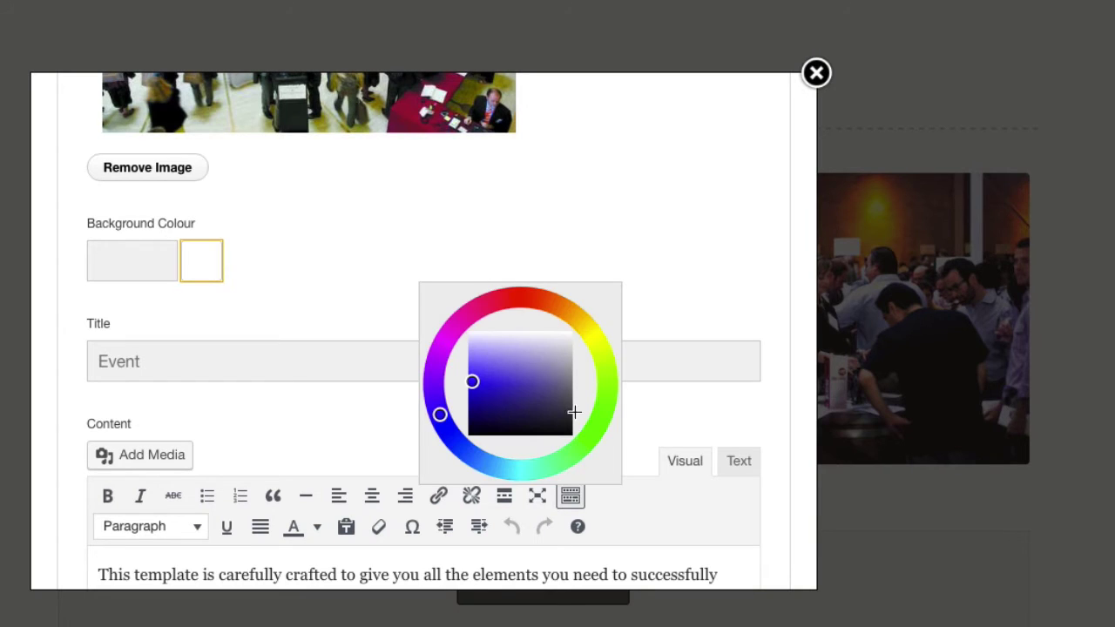
left_click(511, 298)
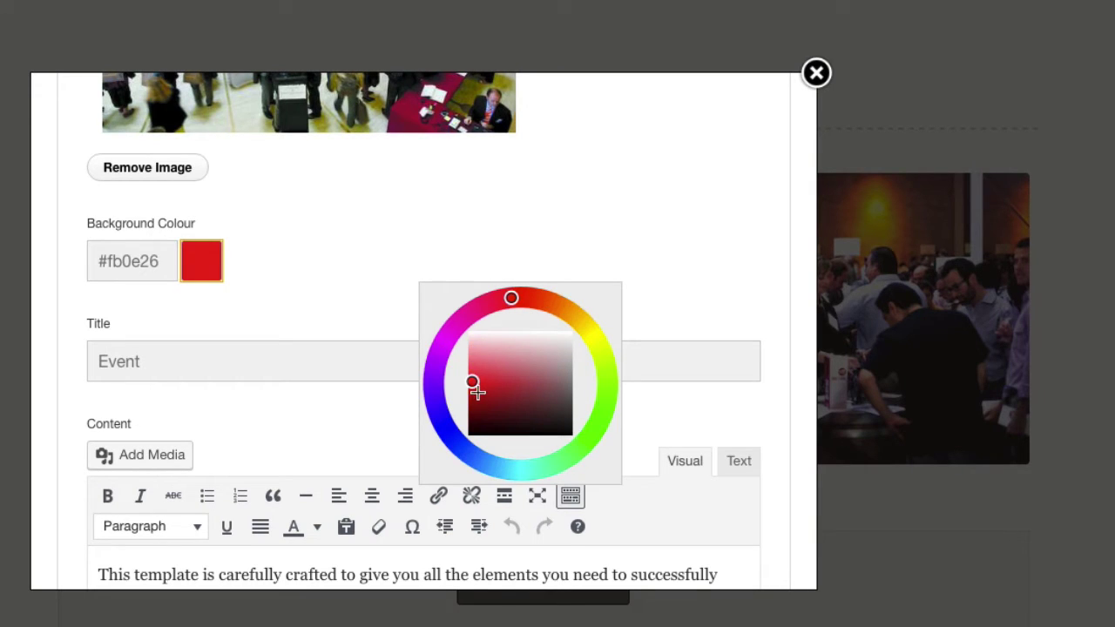
left_click_drag(476, 392, 474, 400)
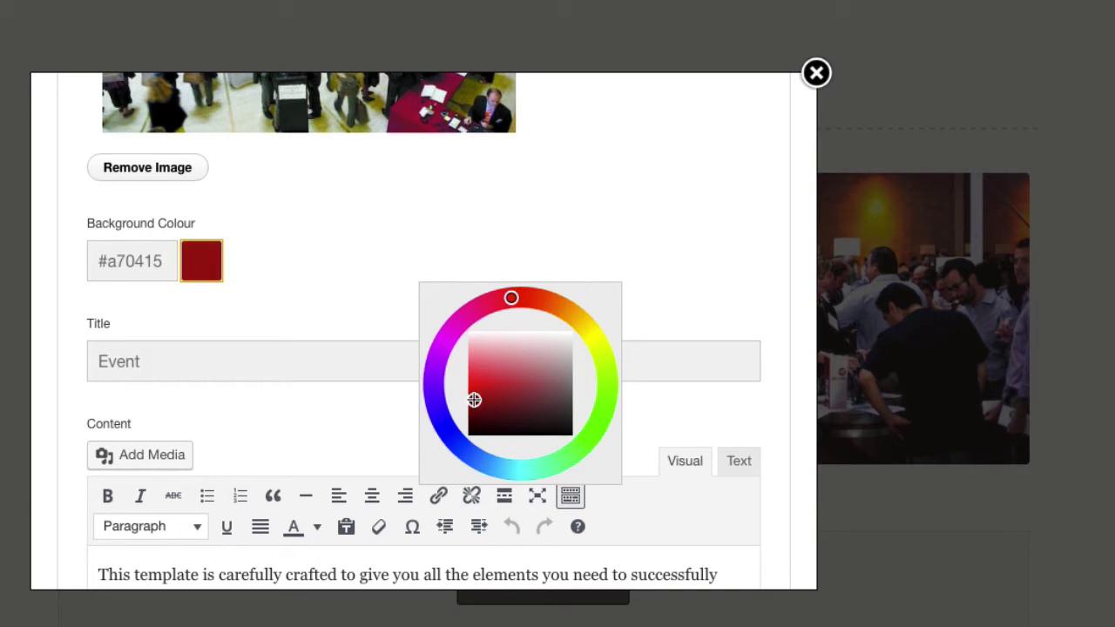
left_click(427, 206)
scroll(427, 206, "down", 5)
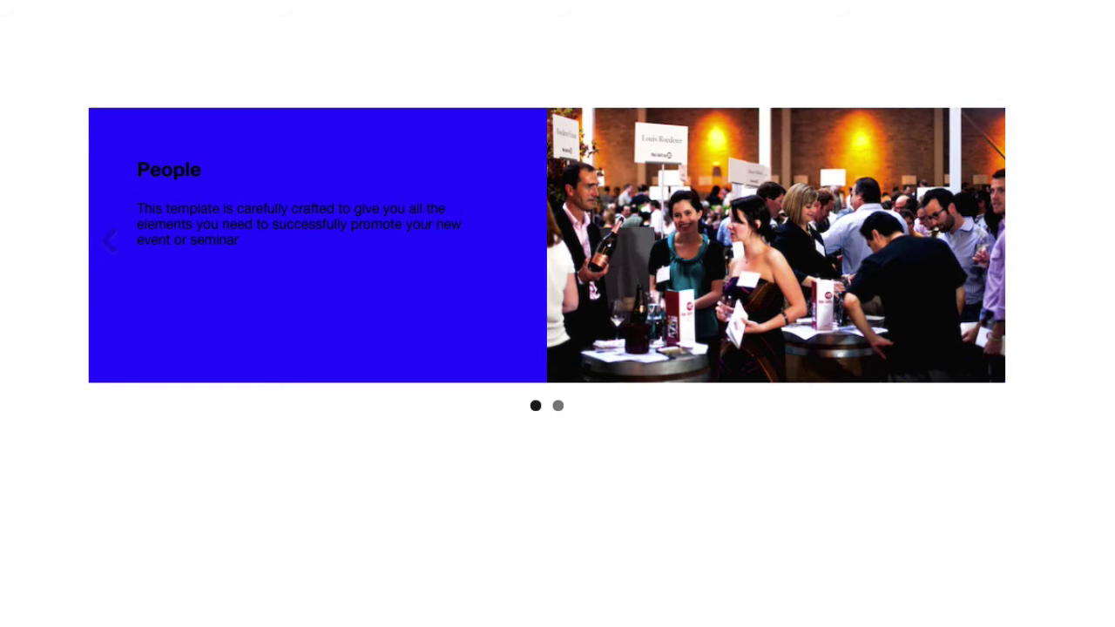
Switch back and forth between the People and Event slides to check their background colours on the page.
left_click(987, 242)
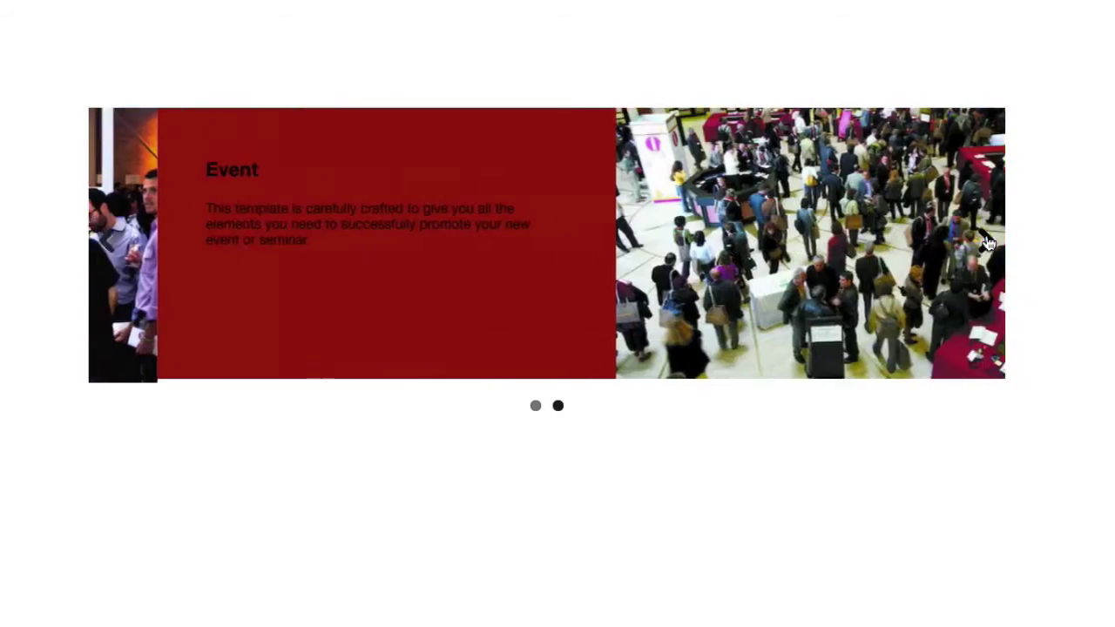
left_click(537, 402)
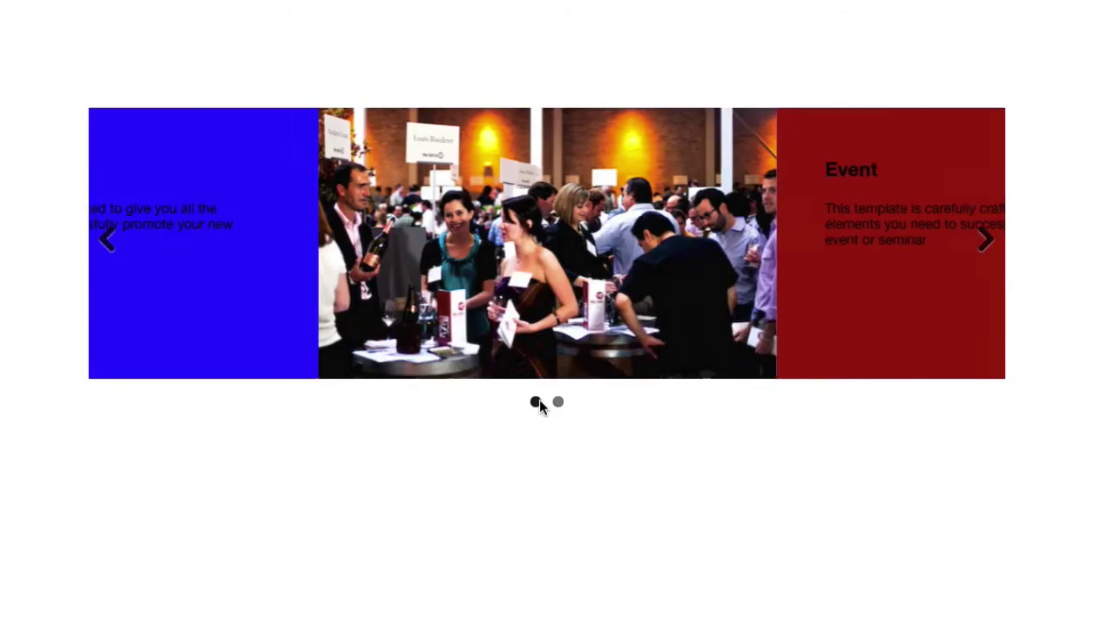
left_click(559, 404)
left_click(536, 406)
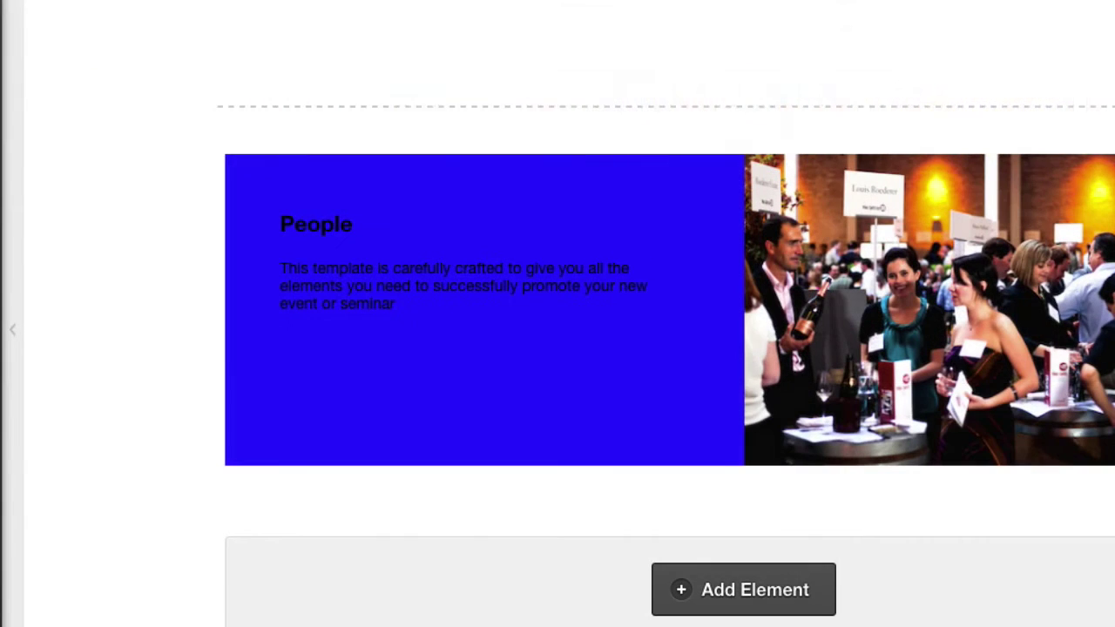
Reopen the slider for editing, change it to the image-only style with 960px X 540px images, and update it on the page.
left_click(1107, 174)
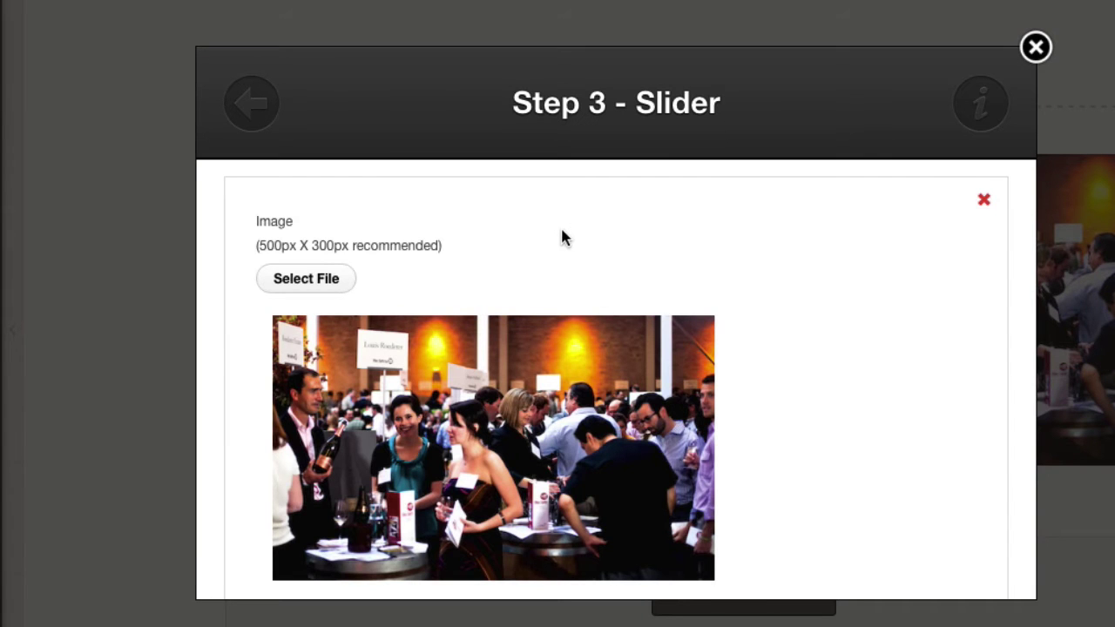
left_click(251, 103)
scroll(461, 340, "down", 5)
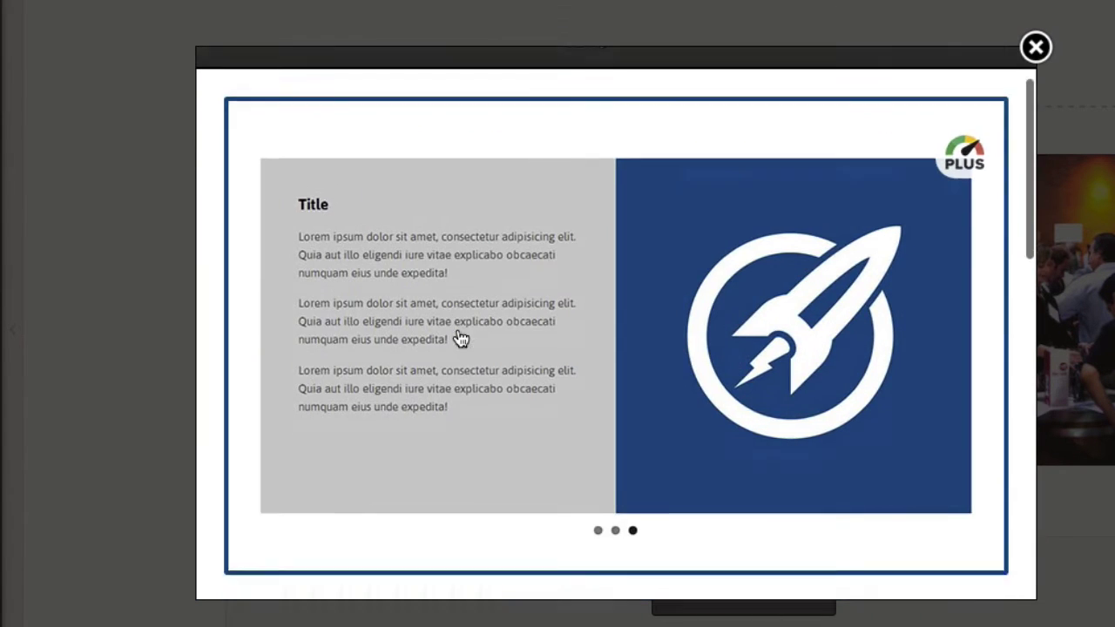
left_click(461, 338)
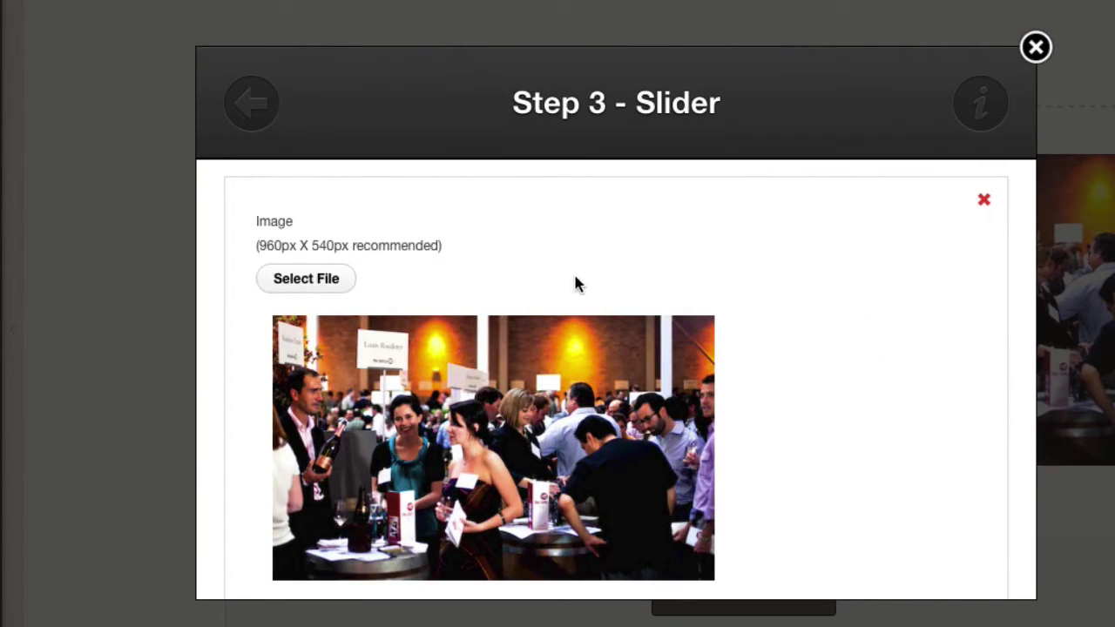
scroll(756, 282, "down", 7)
scroll(754, 272, "down", 6)
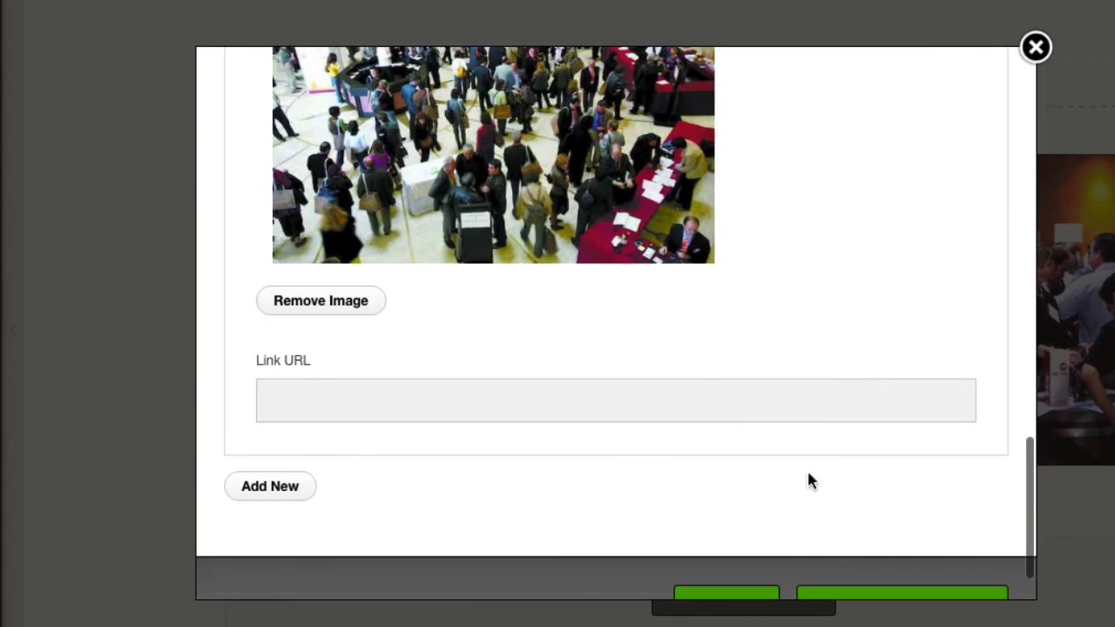
left_click(715, 559)
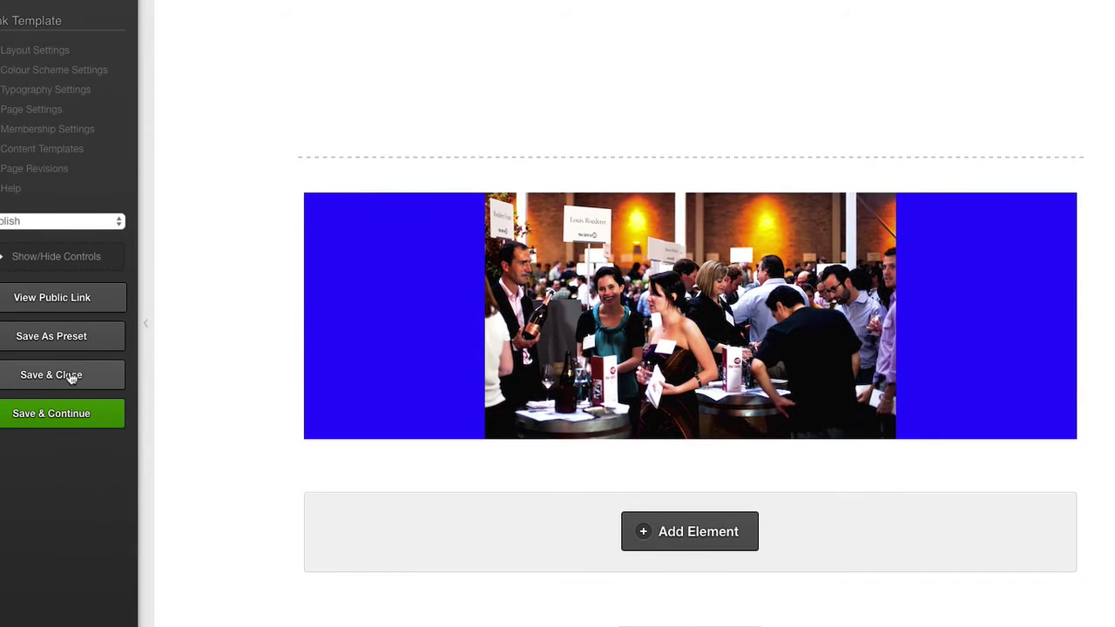
Save and close the page, and bring up the second slide of the image-only slider.
left_click(71, 377)
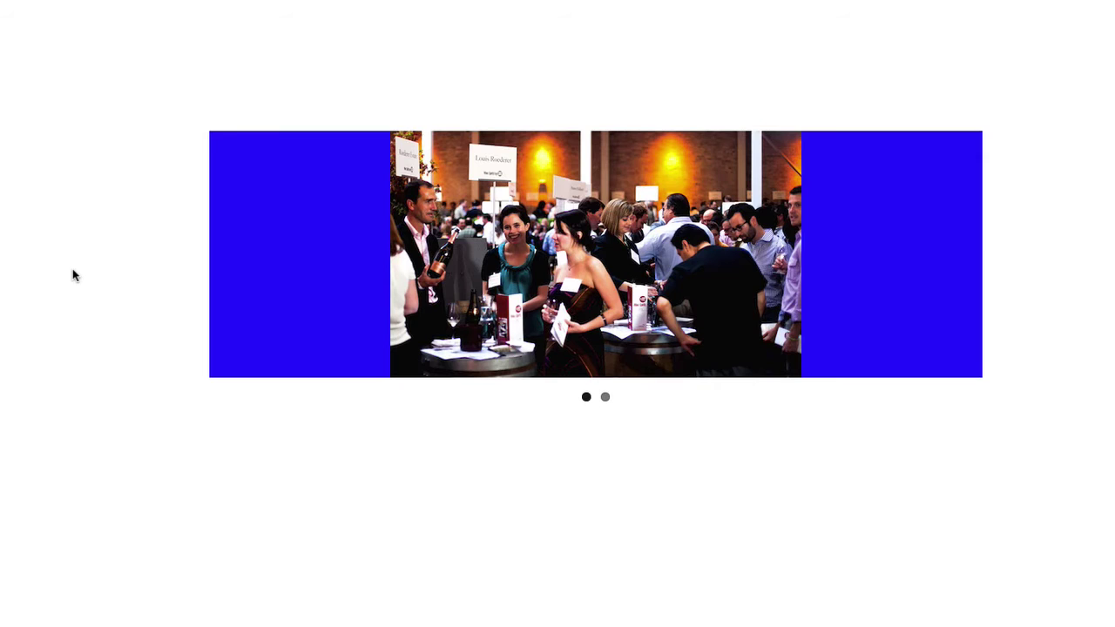
mouse_move(346, 232)
mouse_move(723, 212)
left_click(606, 398)
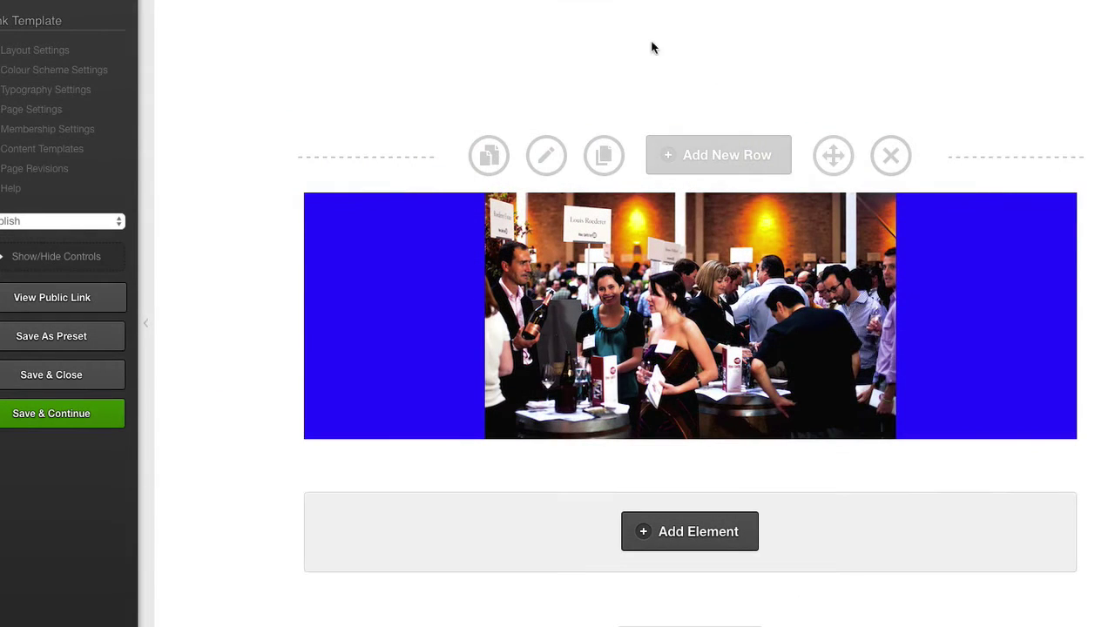
Change the slider to the style with title and text overlaid on the image, update it, and save and close the page.
left_click(964, 209)
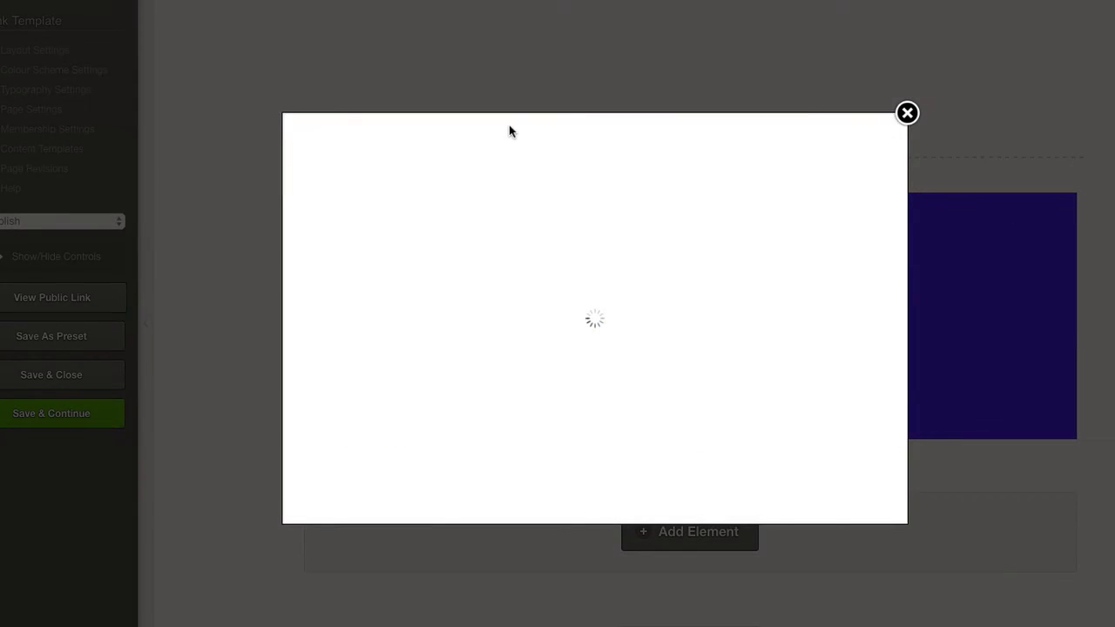
left_click(325, 160)
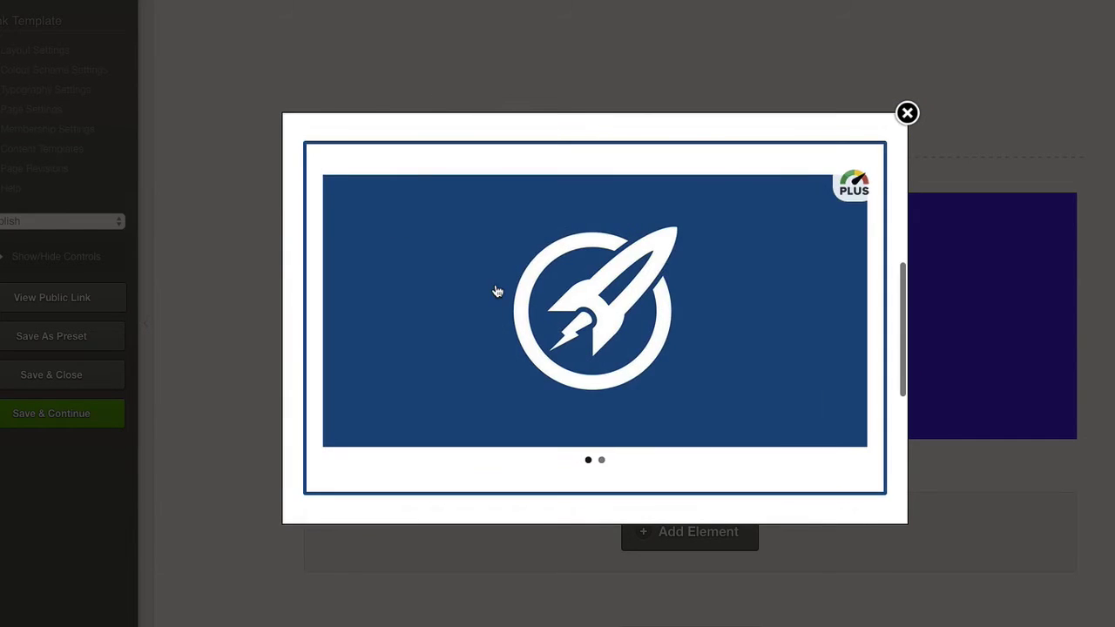
scroll(498, 291, "down", 3)
left_click(485, 323)
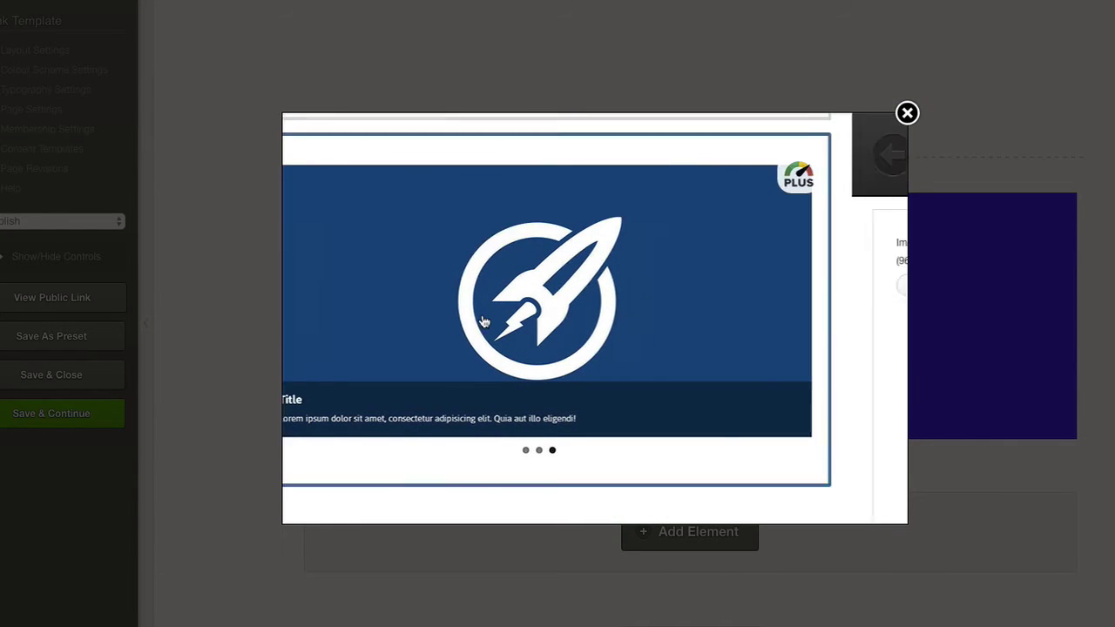
scroll(481, 319, "down", 10)
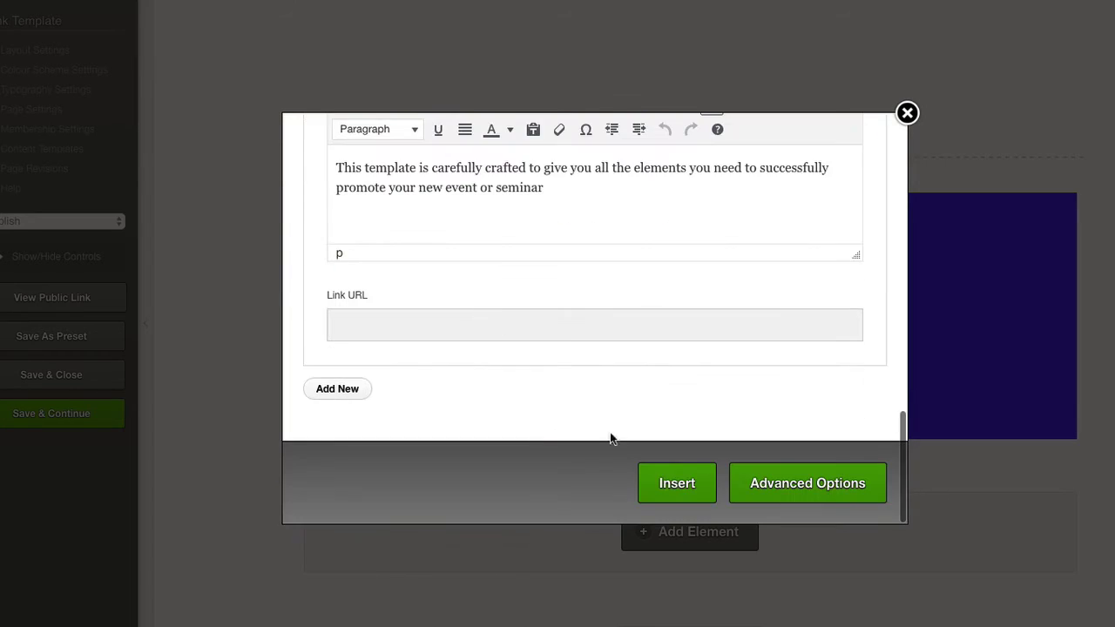
left_click(660, 493)
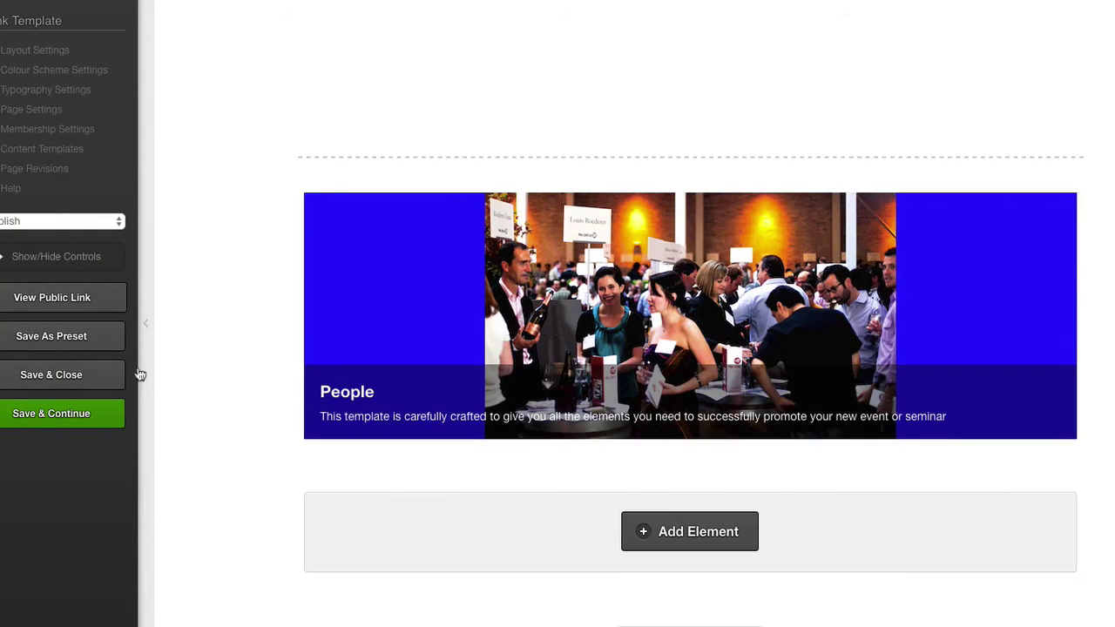
left_click(97, 375)
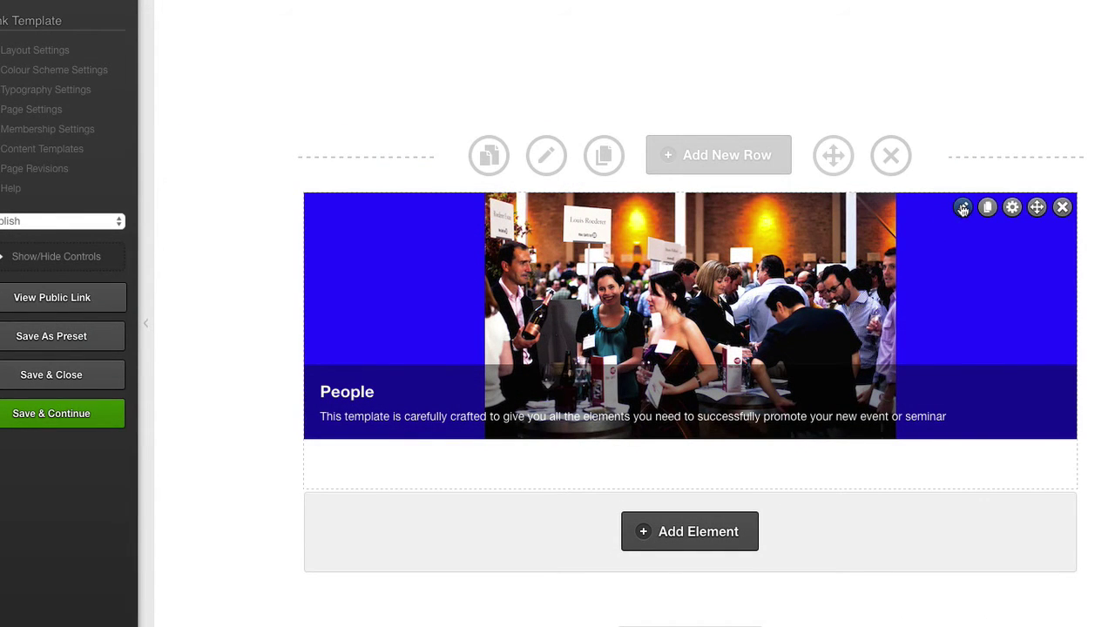
Reopen the slider for editing and switch it to the image-only style with just a link URL per slide.
left_click(963, 209)
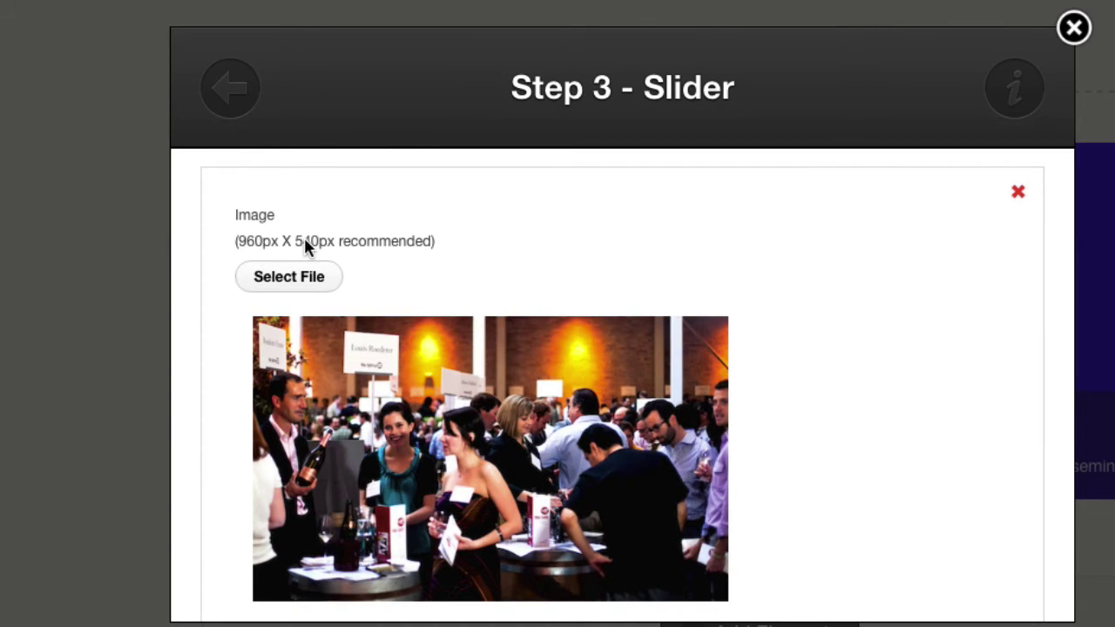
left_click(249, 104)
left_click(457, 425)
scroll(488, 225, "down", 10)
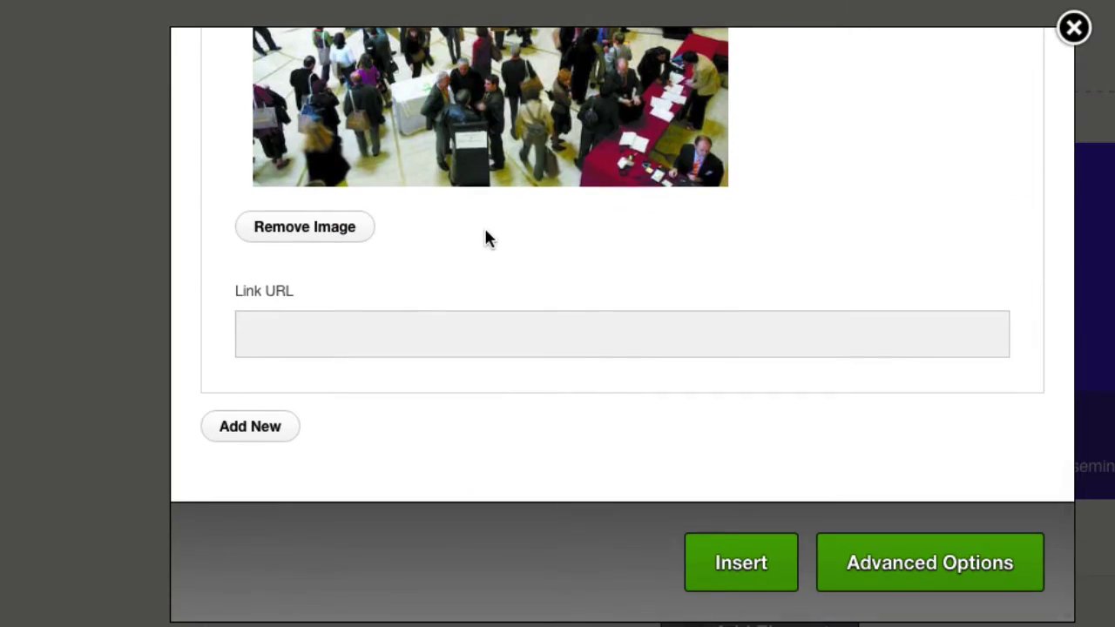
Open the slider's advanced options and examine the choices for animation type and loop animation.
left_click(929, 563)
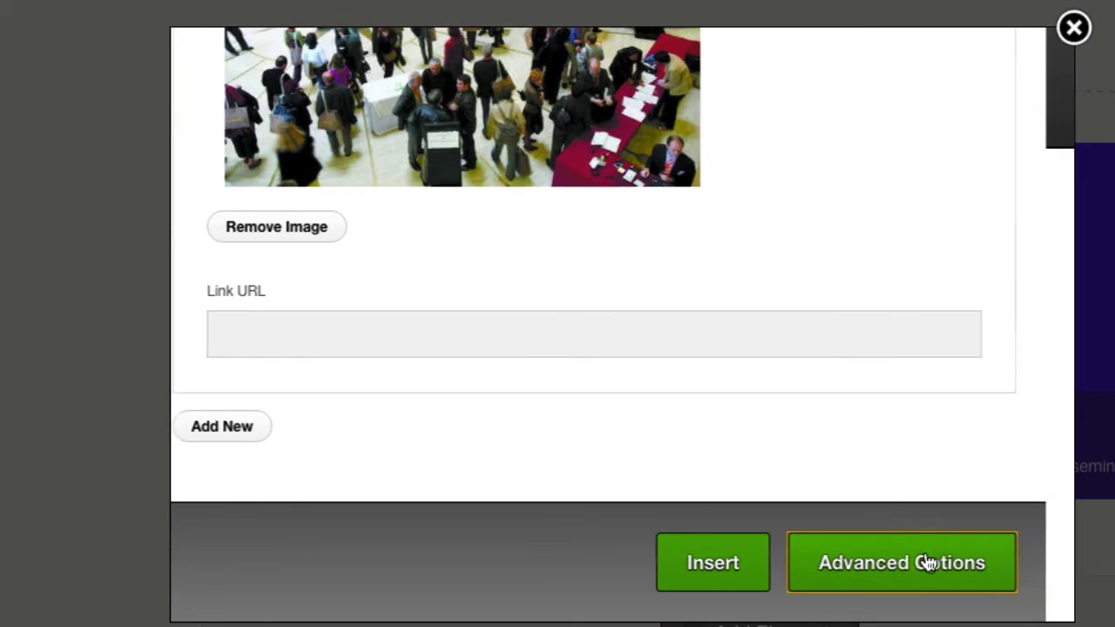
scroll(483, 348, "down", 5)
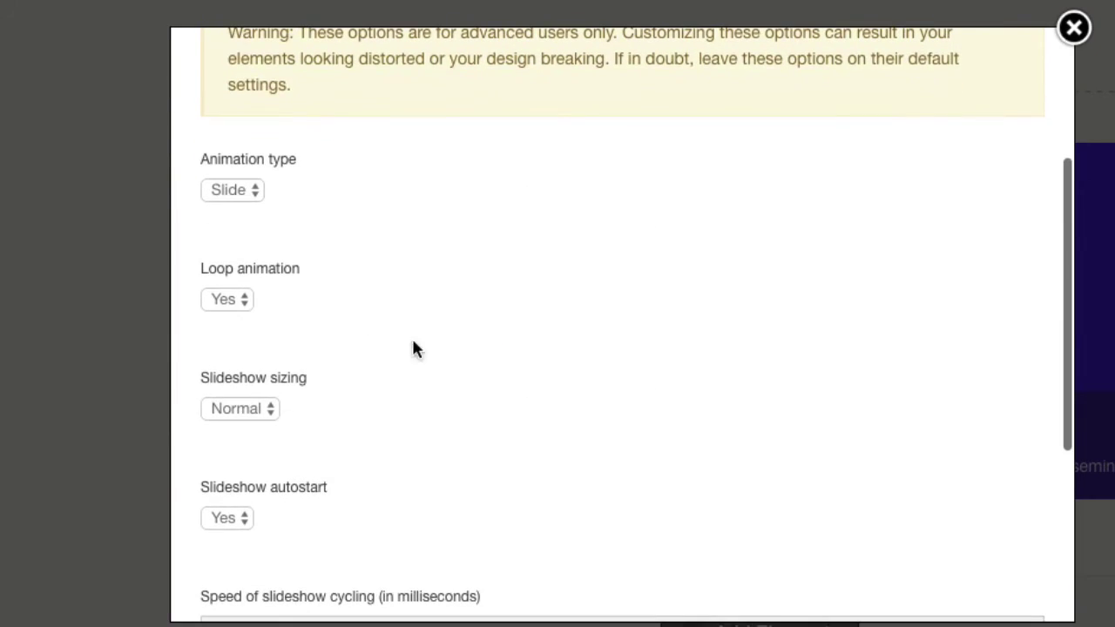
left_click(253, 190)
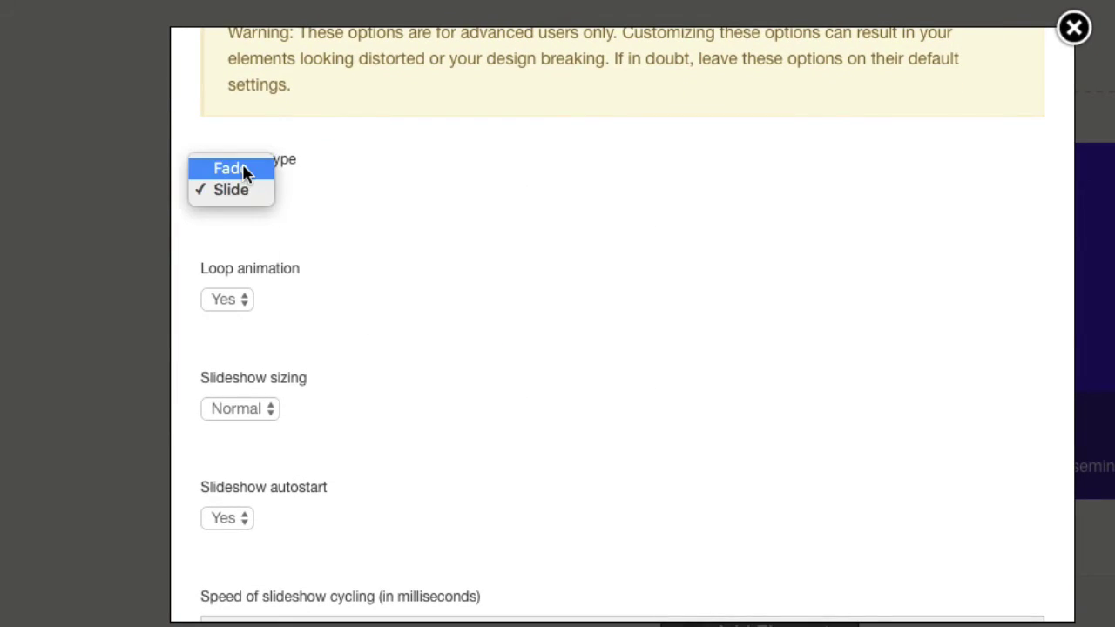
left_click(324, 252)
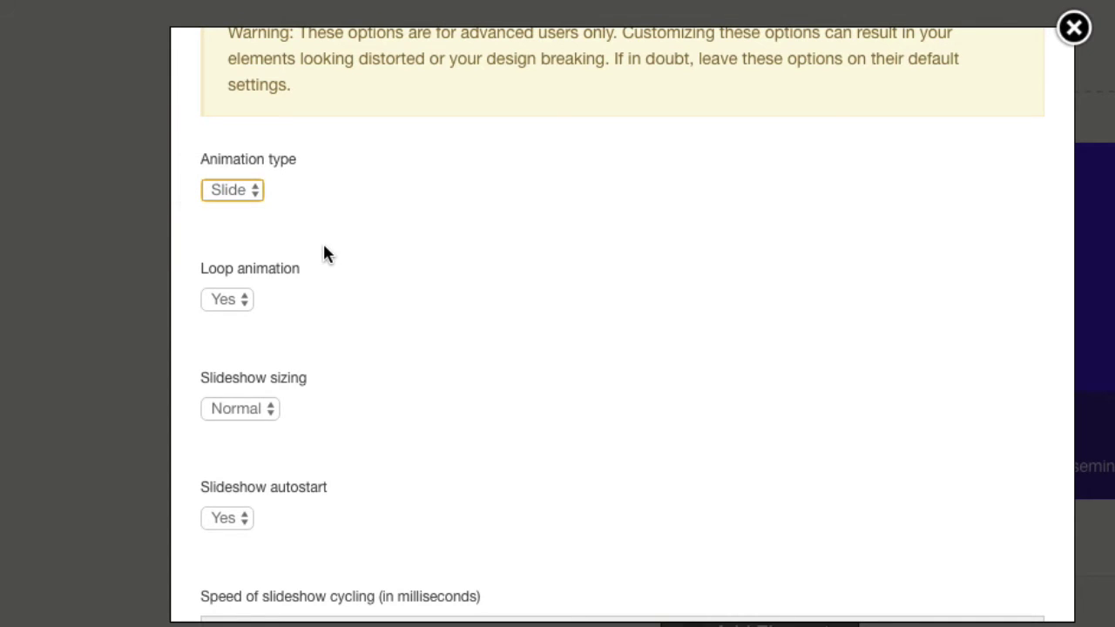
left_click(237, 303)
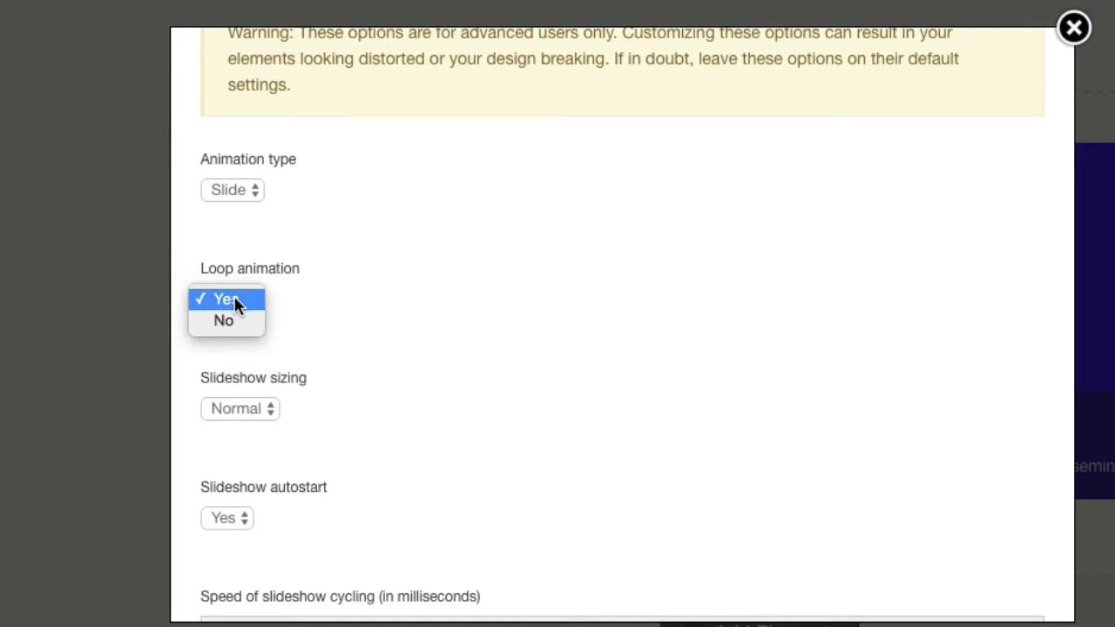
left_click(351, 304)
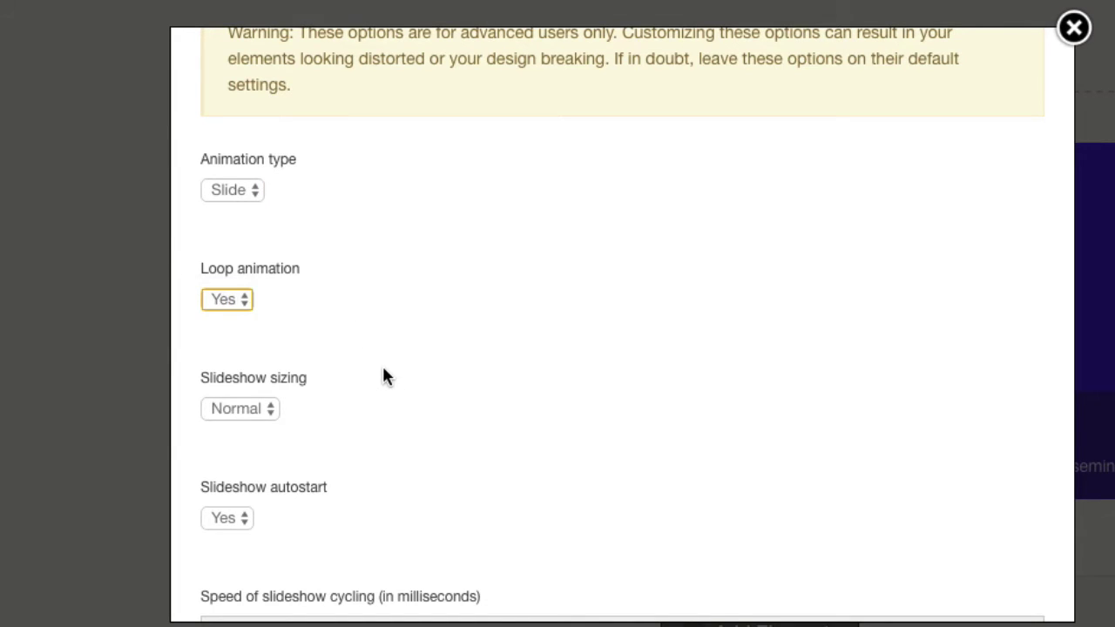
Examine the slider's slideshow sizing choices, slideshow cycling speed and animation speed in the advanced options.
scroll(381, 376, "down", 2)
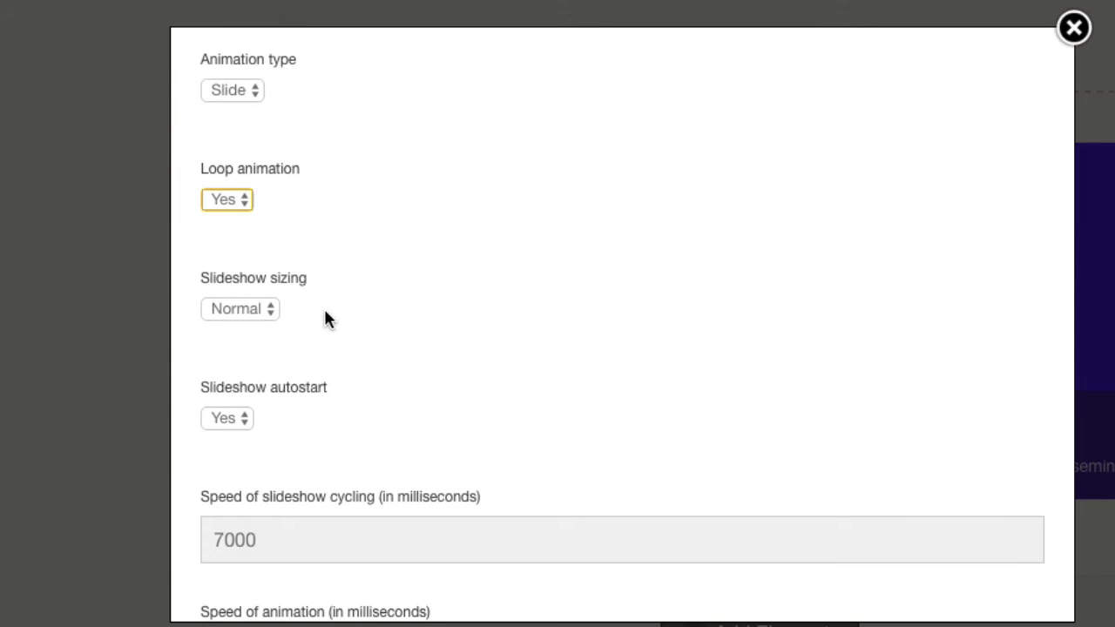
left_click(260, 315)
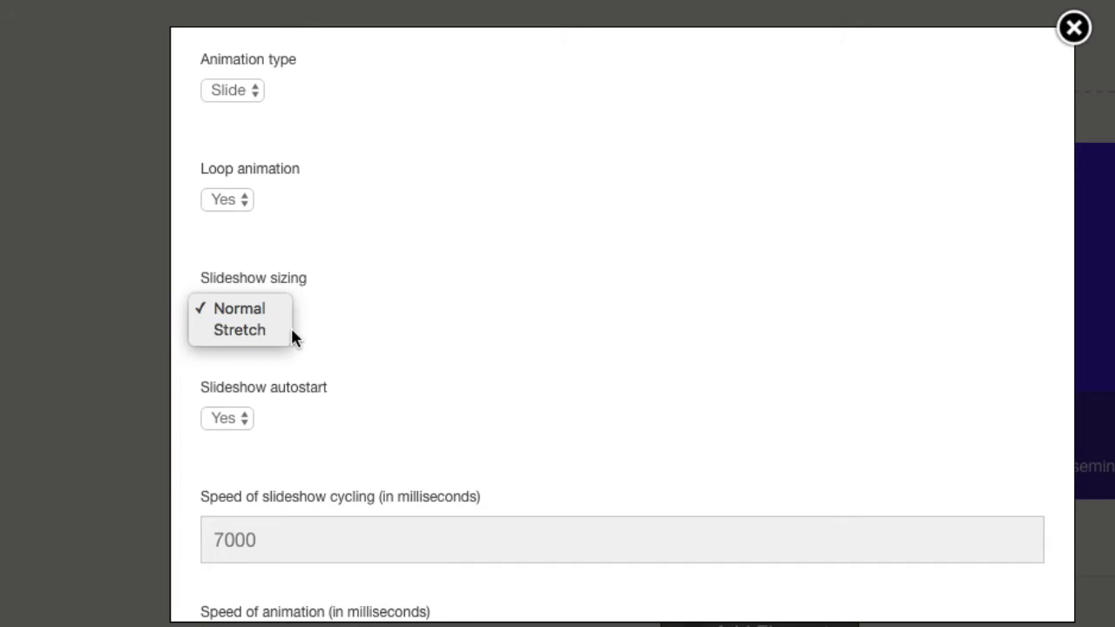
left_click(344, 338)
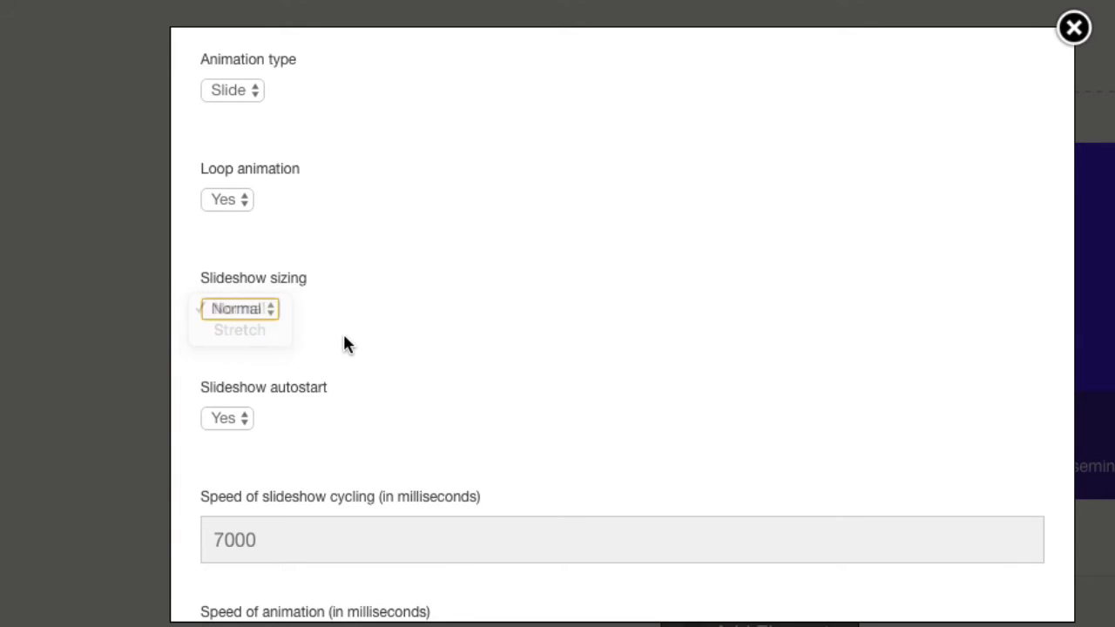
scroll(344, 338, "down", 4)
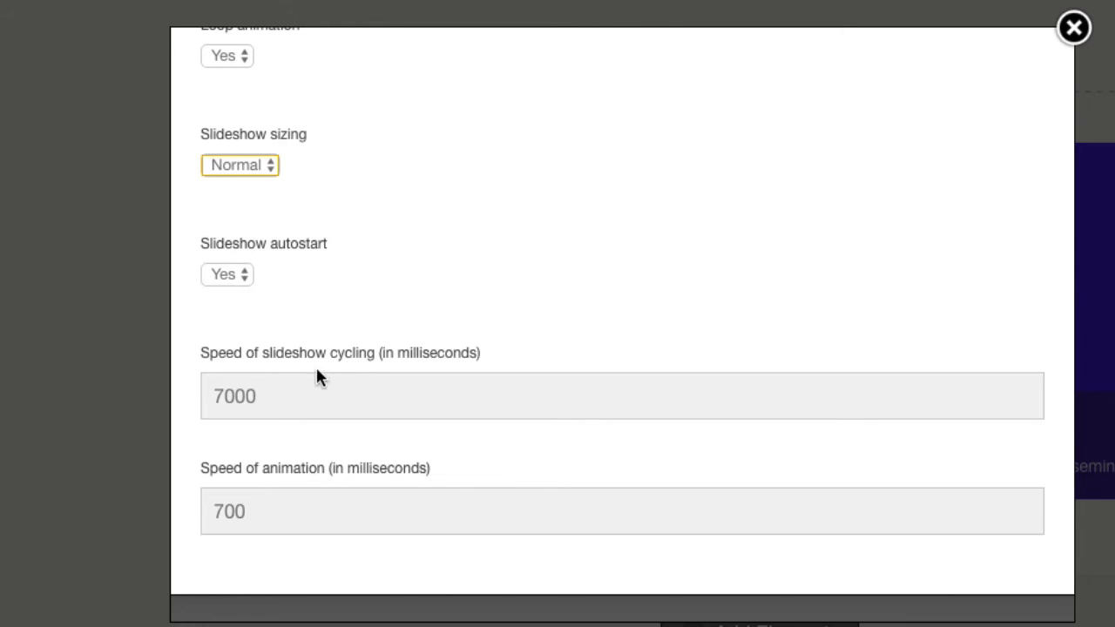
left_click(293, 386)
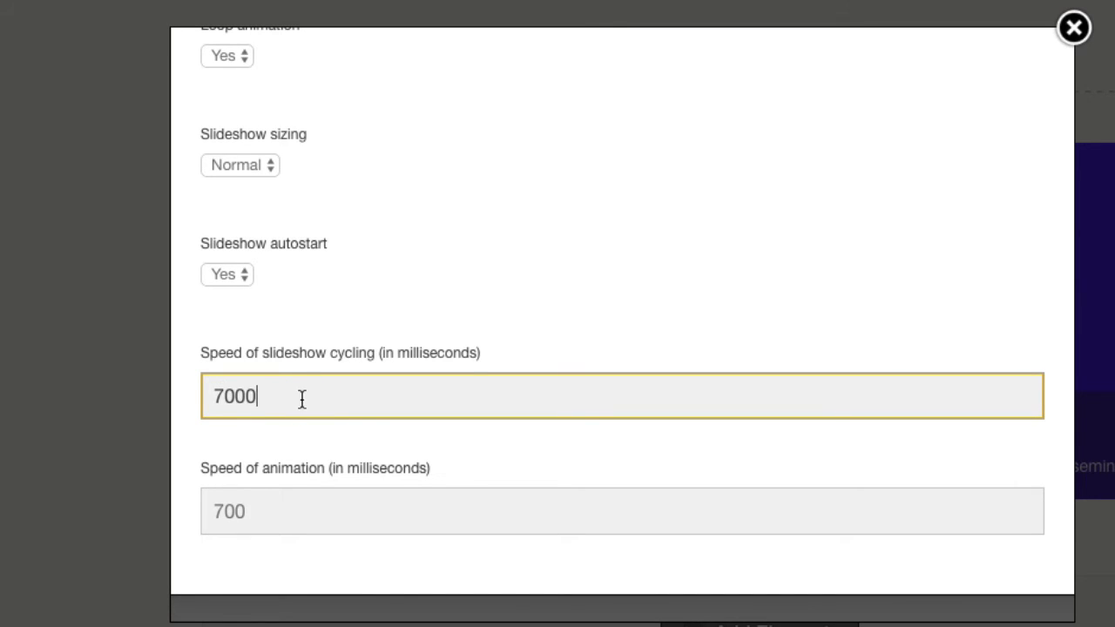
left_click(291, 511)
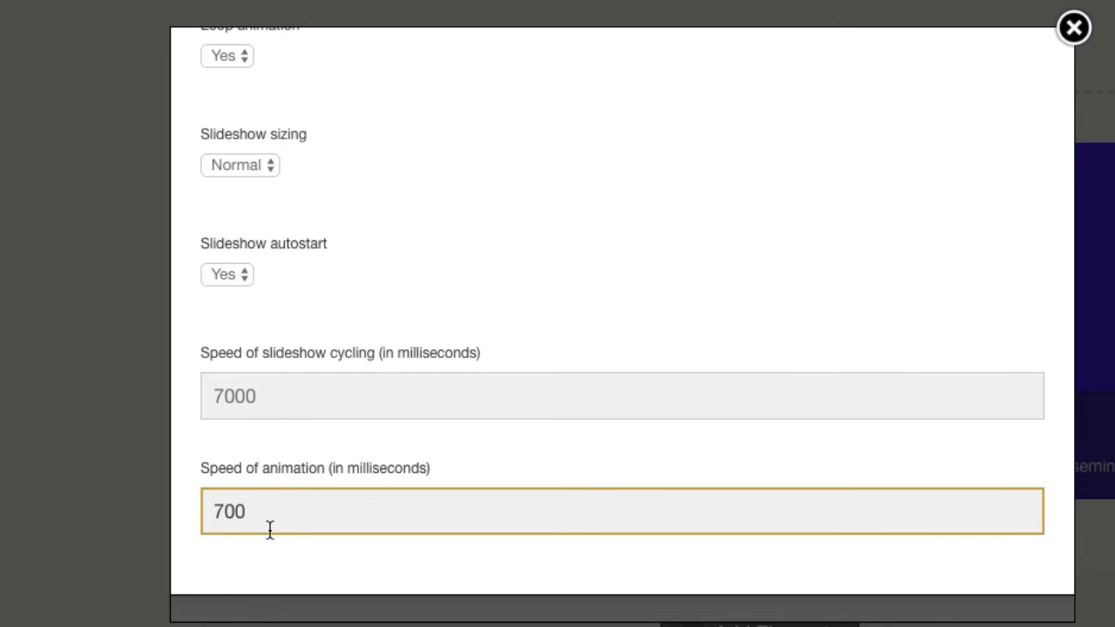
scroll(667, 520, "down", 2)
Set the slideshow sizing to Stretch and apply the slider settings to the page.
scroll(670, 521, "up", 3)
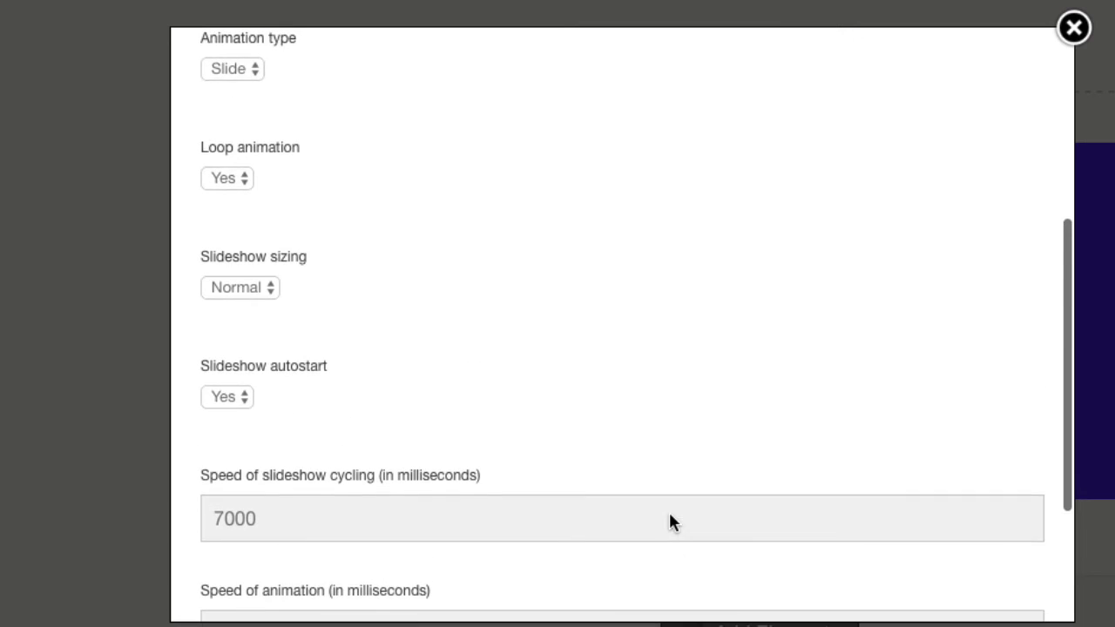
scroll(668, 521, "up", 2)
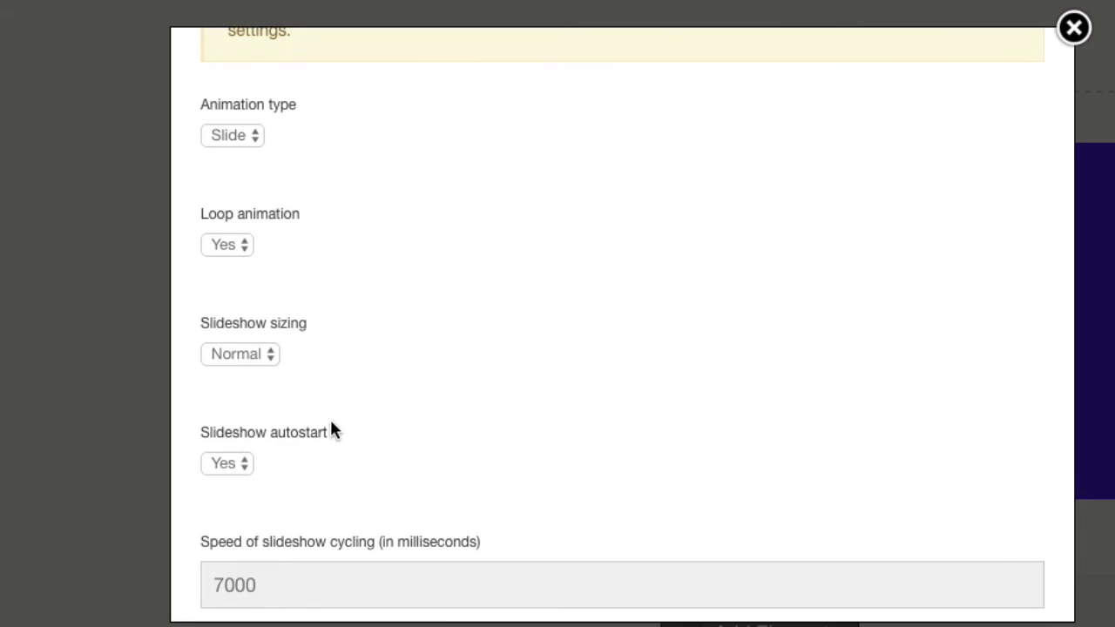
left_click(248, 352)
left_click(261, 376)
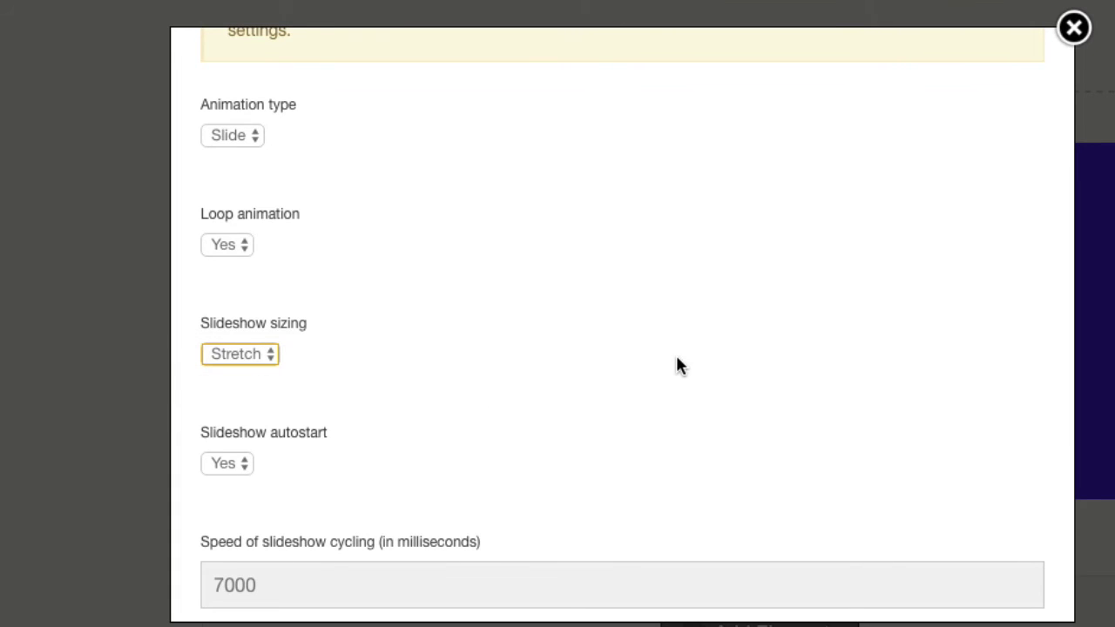
scroll(678, 366, "down", 5)
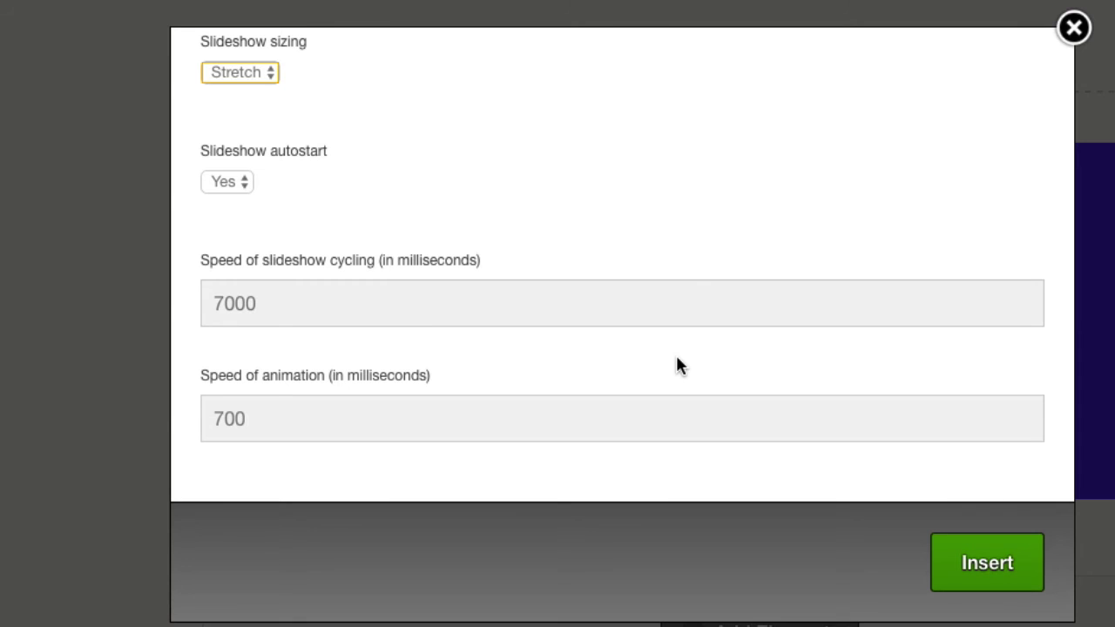
left_click(965, 562)
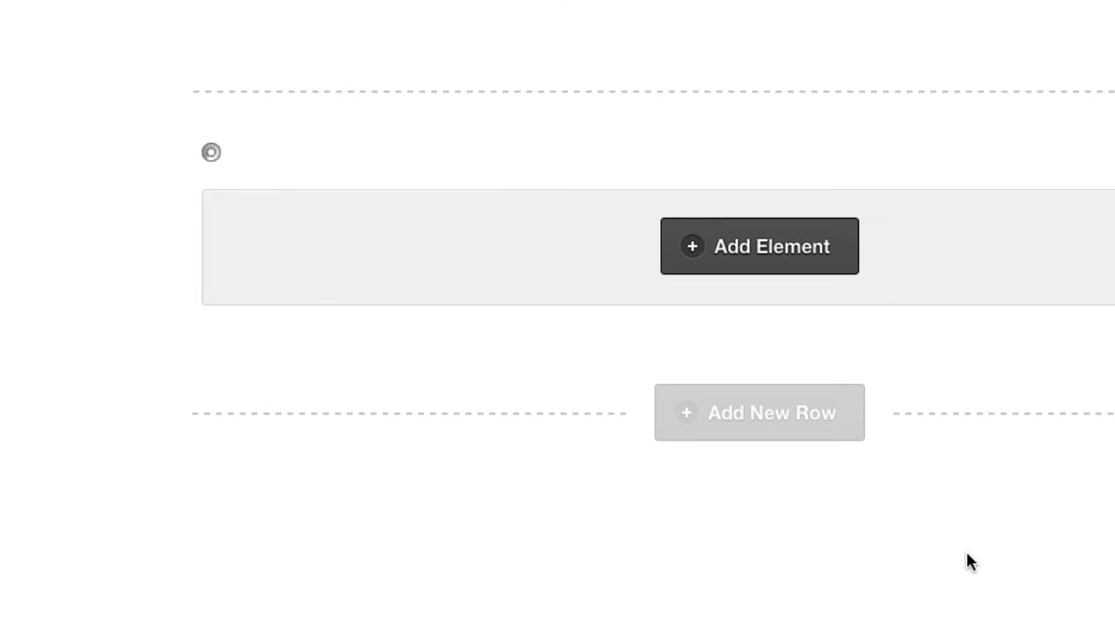
View the stretched image-only slider on the published page and bring up its second slide.
scroll(784, 311, "down", 3)
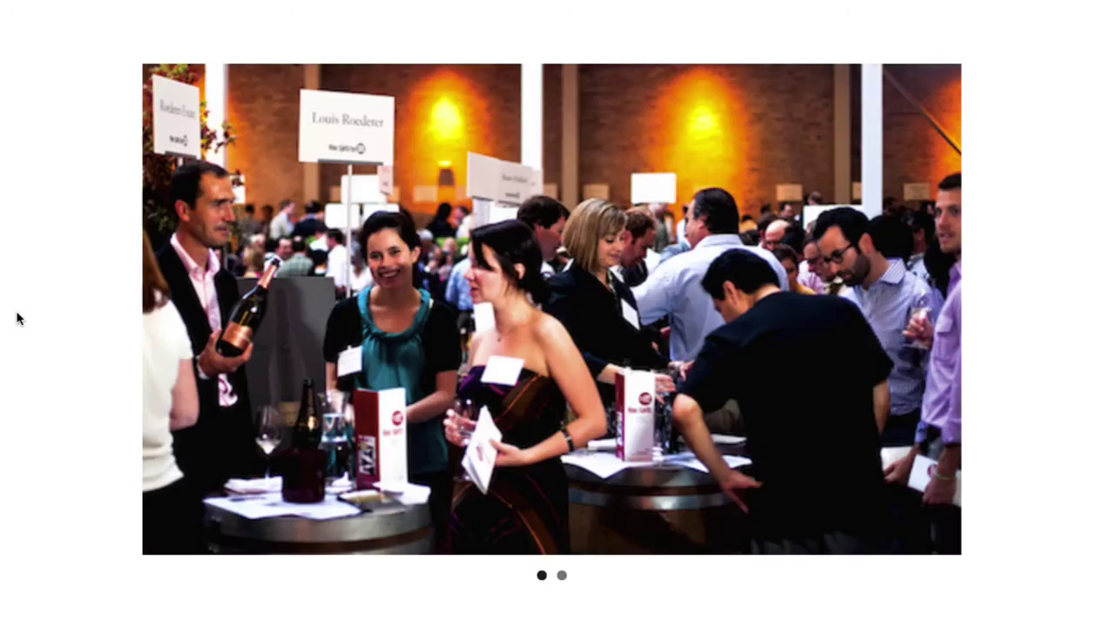
scroll(16, 318, "down", 1)
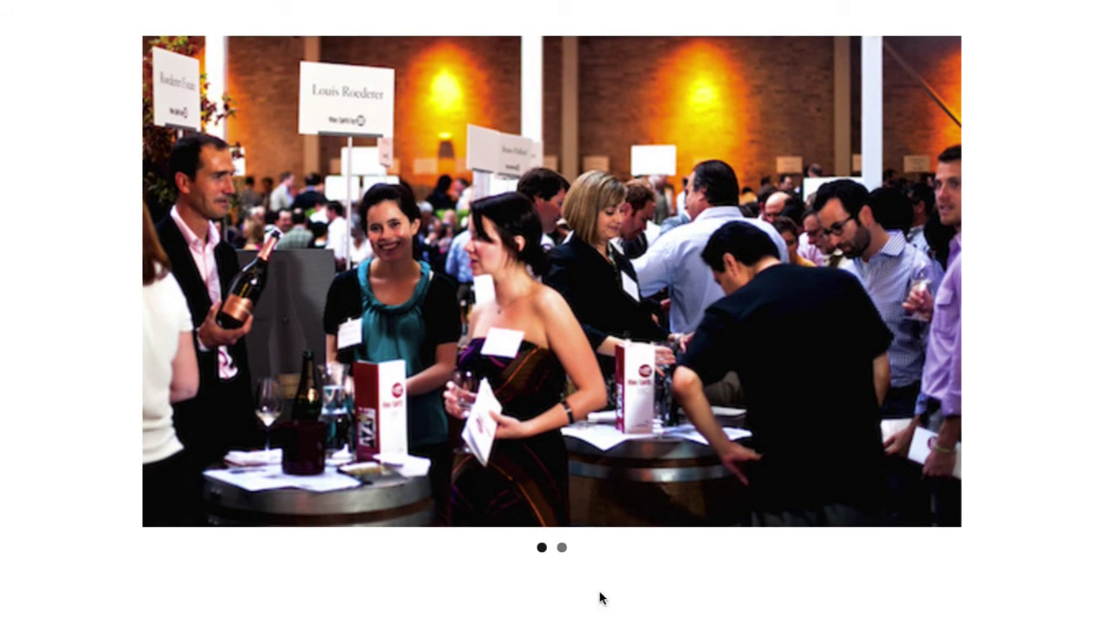
left_click(562, 547)
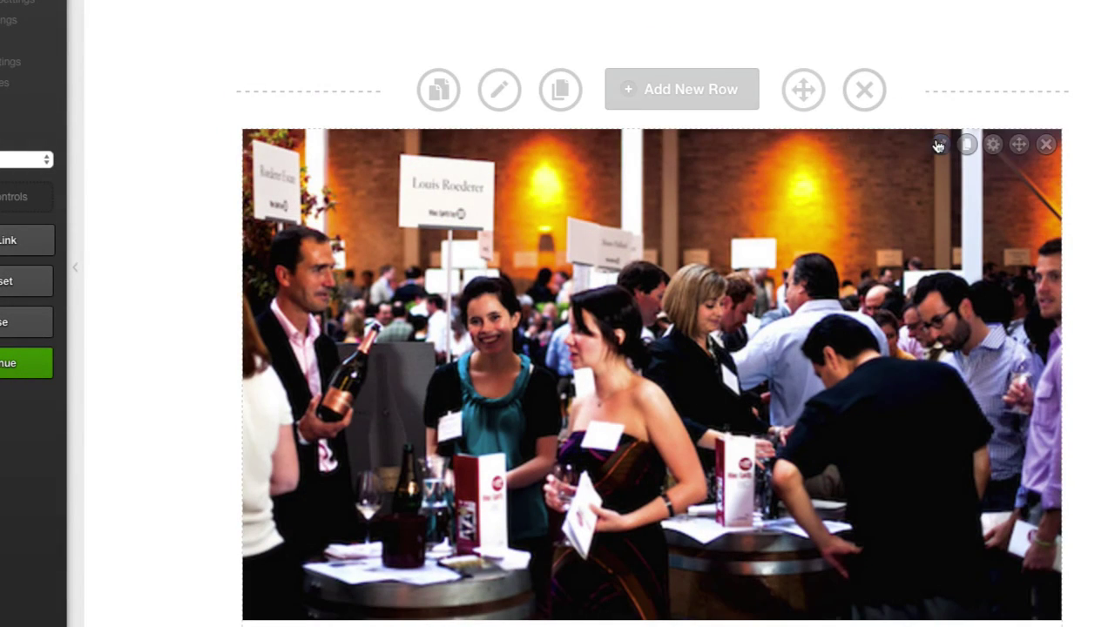
Reopen the slider for editing, switch it to the style with title and text overlaid on the image, and update it.
left_click(942, 144)
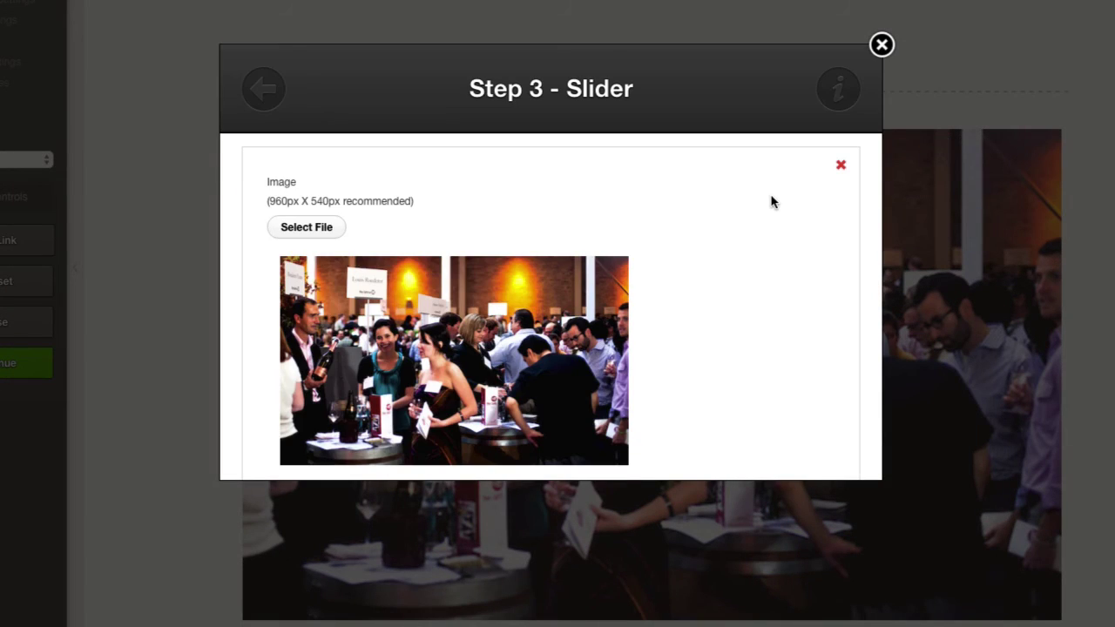
left_click(263, 88)
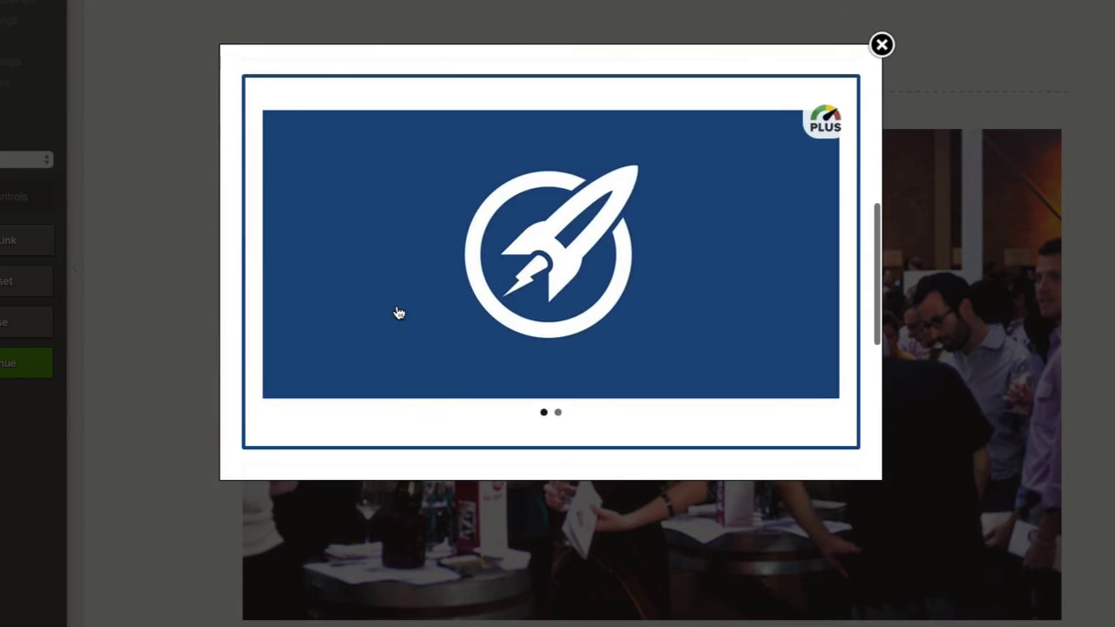
scroll(397, 311, "down", 4)
scroll(398, 312, "down", 3)
left_click(398, 311)
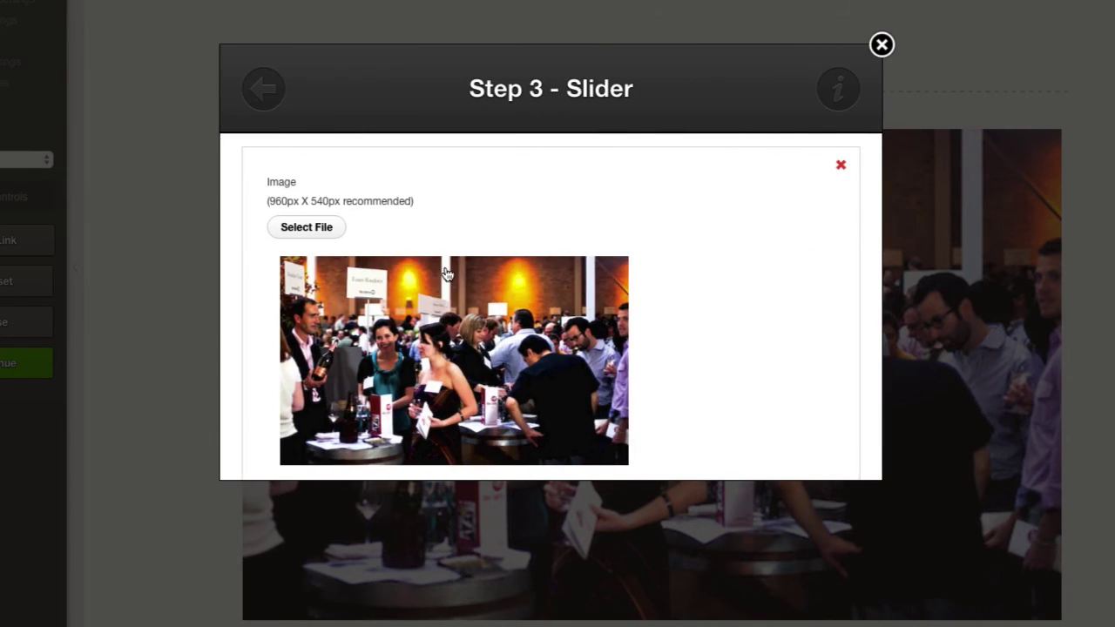
scroll(446, 276, "down", 2)
scroll(487, 301, "down", 5)
left_click(642, 436)
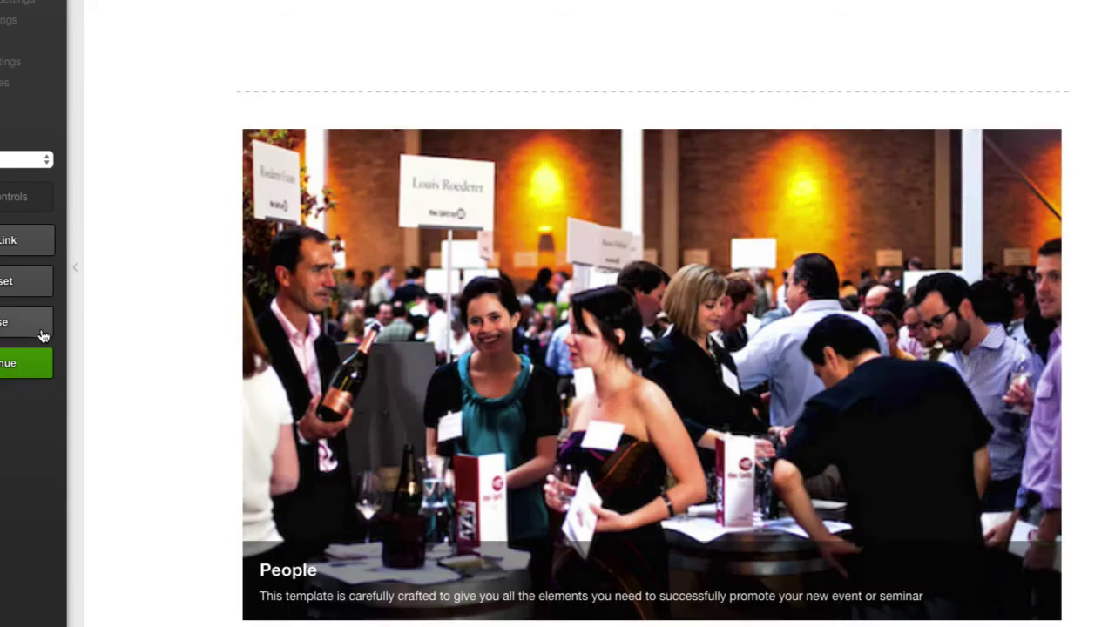
Save and close the page, and bring up the second slide of the slider with overlaid text.
left_click(41, 328)
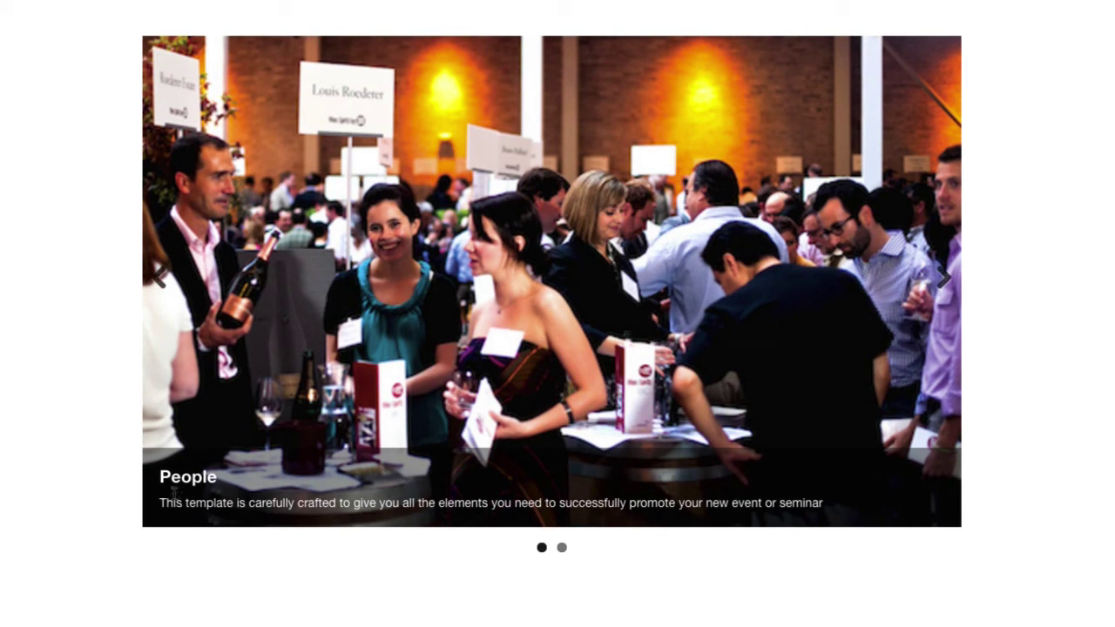
left_click(562, 547)
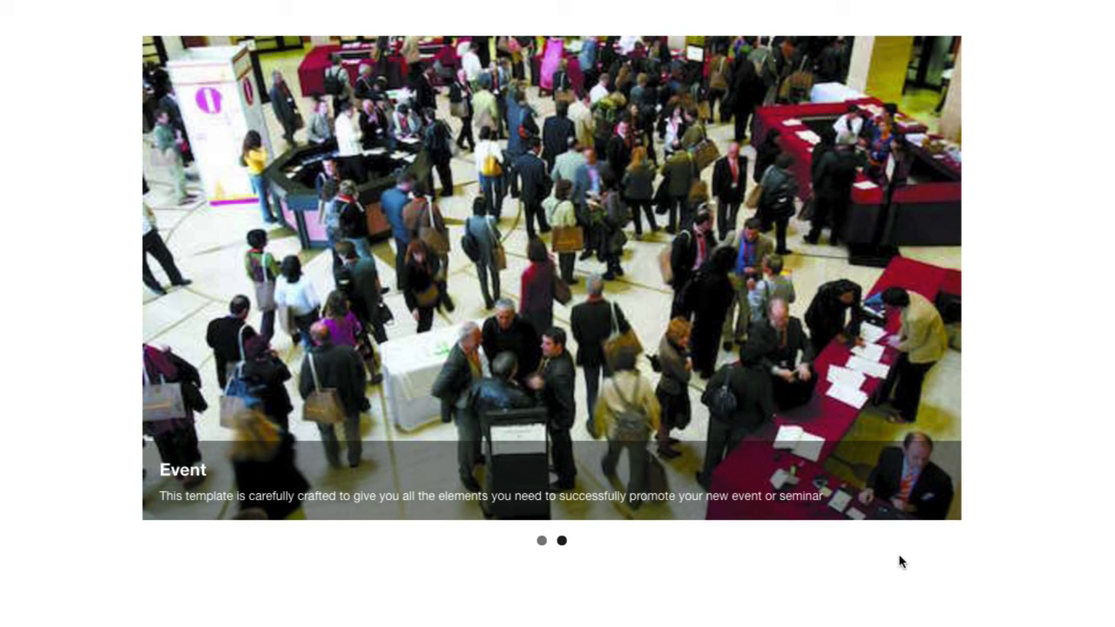
mouse_move(545, 262)
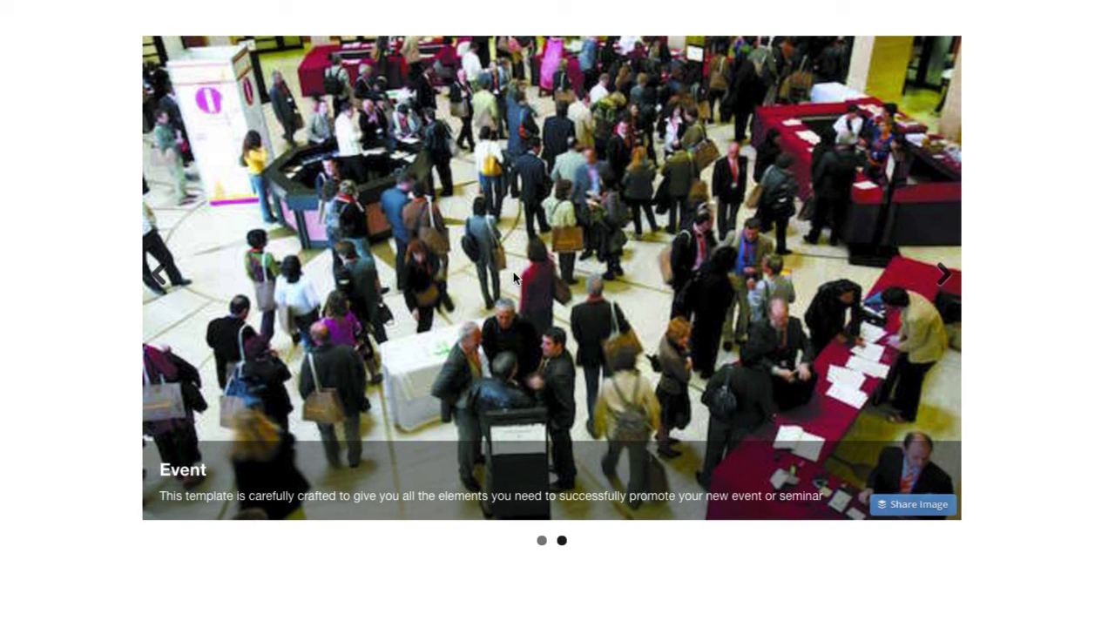